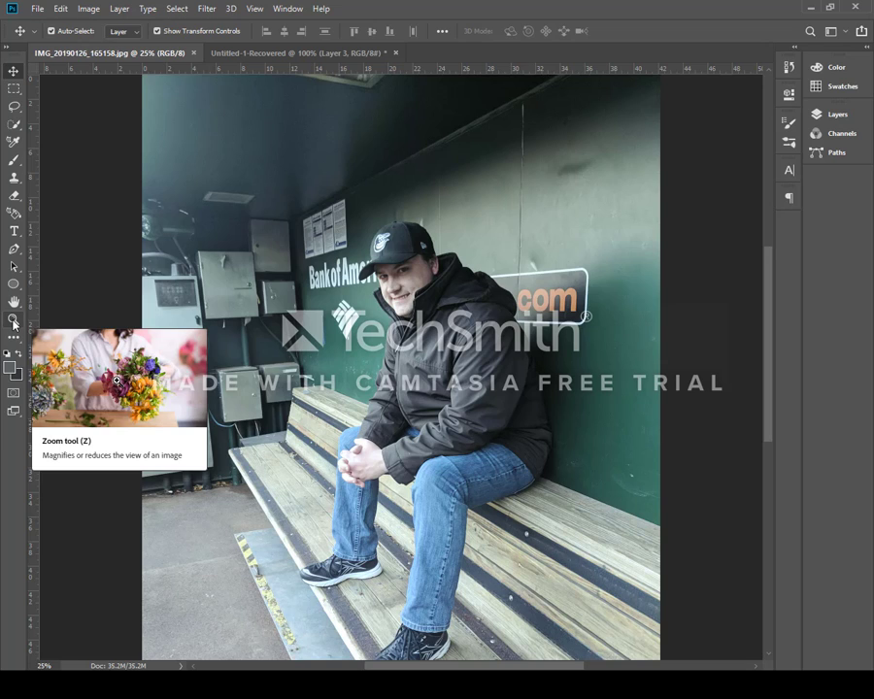
Zoom in on the steps at the bottom of the photo, then pick the Clone Stamp tool with a 95 px brush
{"action": "left_click", "coordinate": [12, 320]}
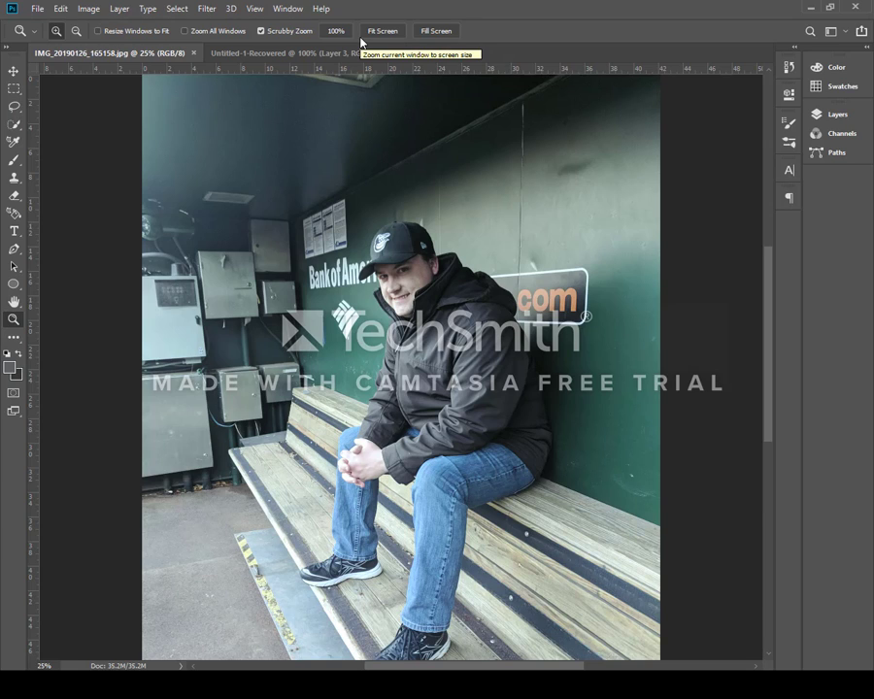
{"action": "left_click", "coordinate": [290, 599]}
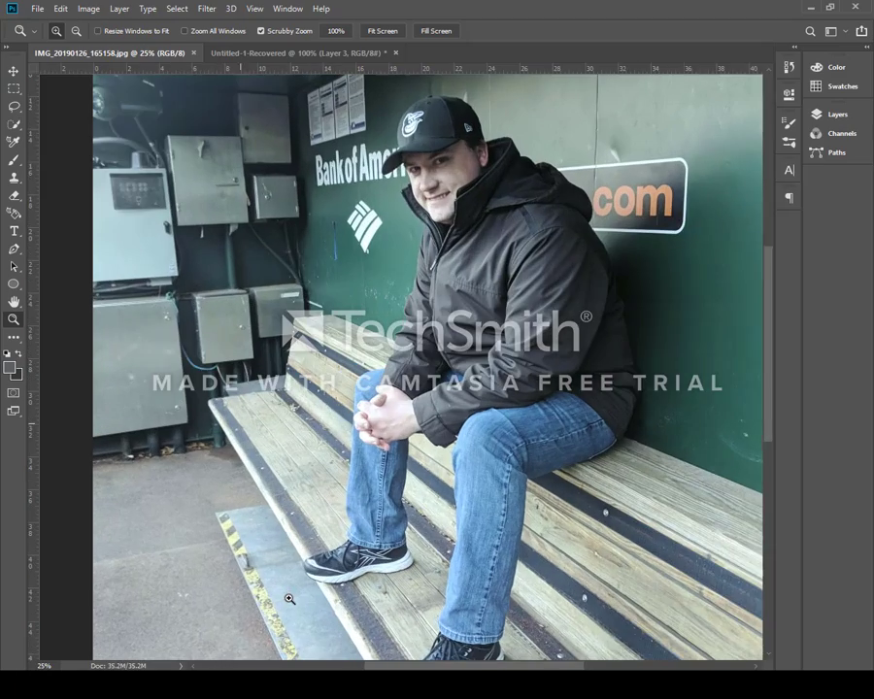
{"action": "left_click", "coordinate": [288, 602]}
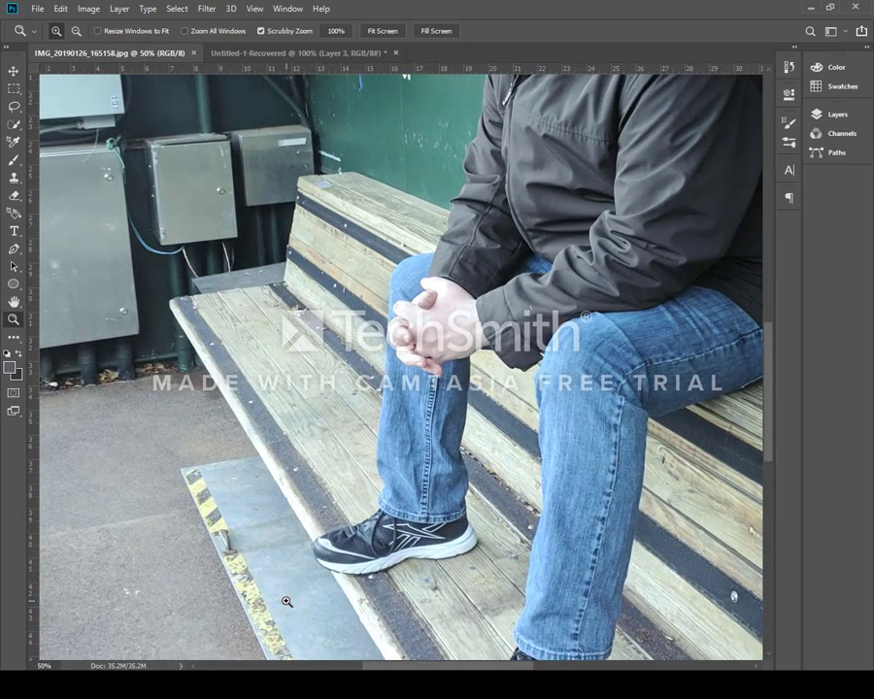
{"action": "scroll", "coordinate": [288, 602], "scroll_direction": "down", "scroll_amount": 4}
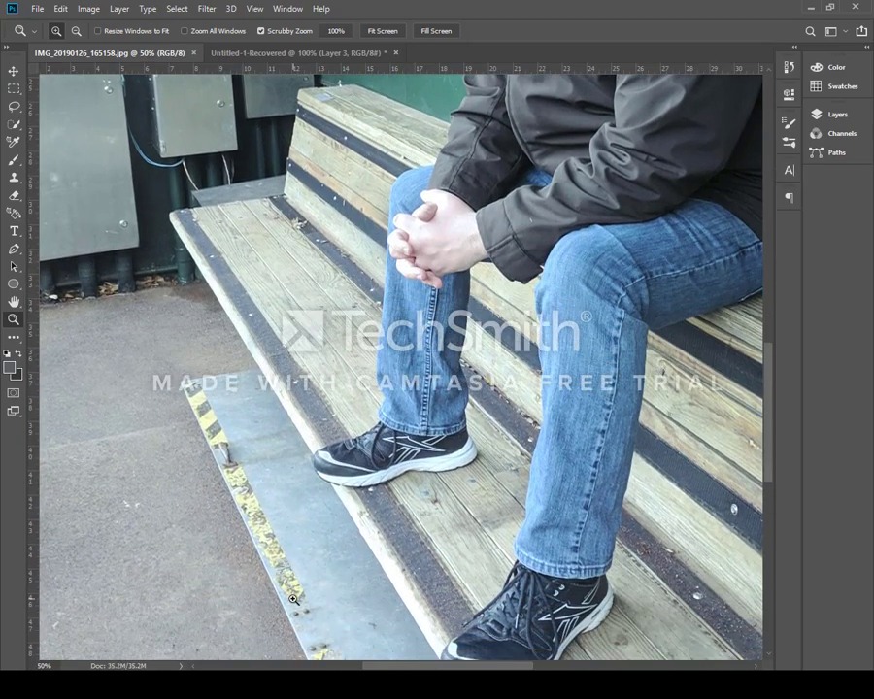
{"action": "scroll", "coordinate": [293, 599], "scroll_direction": "down", "scroll_amount": 5}
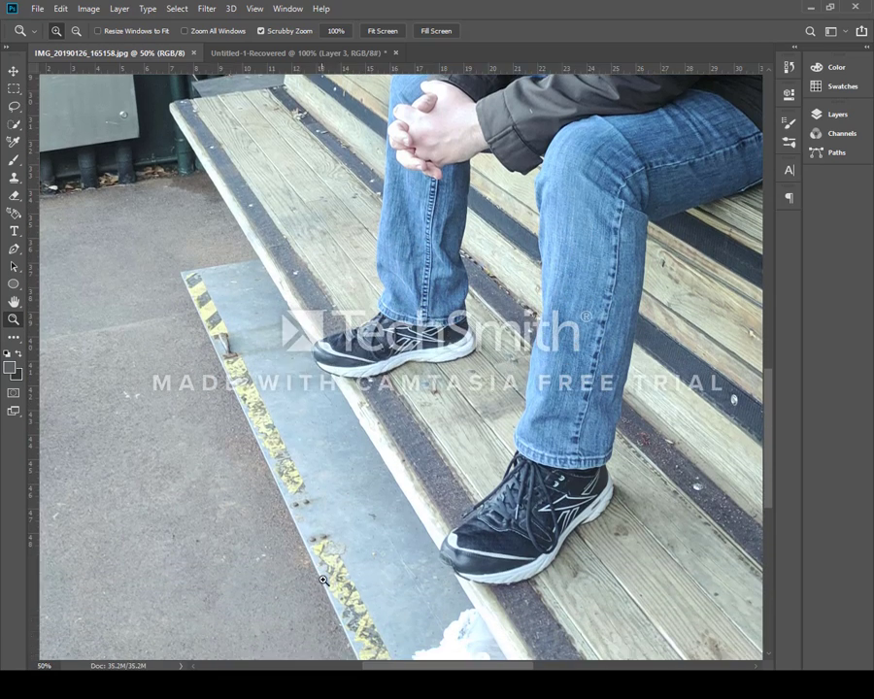
{"action": "scroll", "coordinate": [322, 580], "scroll_direction": "down", "scroll_amount": 2}
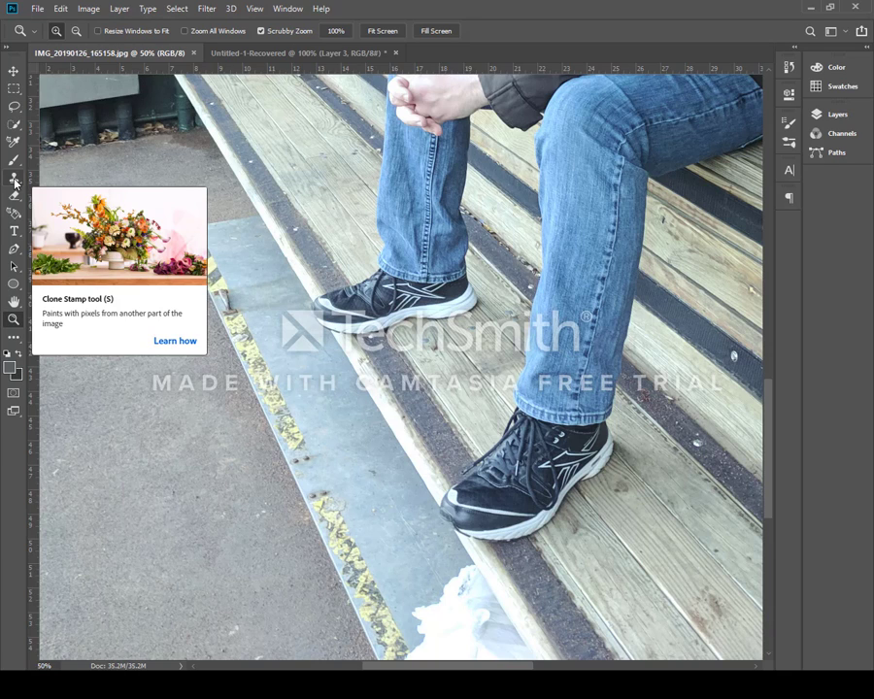
{"action": "left_click", "coordinate": [14, 181]}
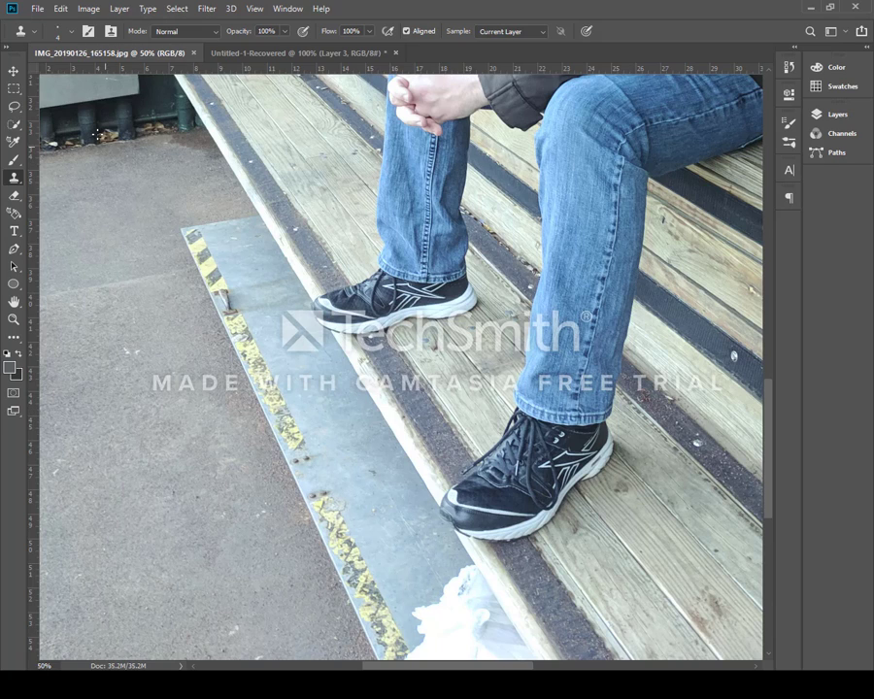
{"action": "left_click", "coordinate": [58, 29]}
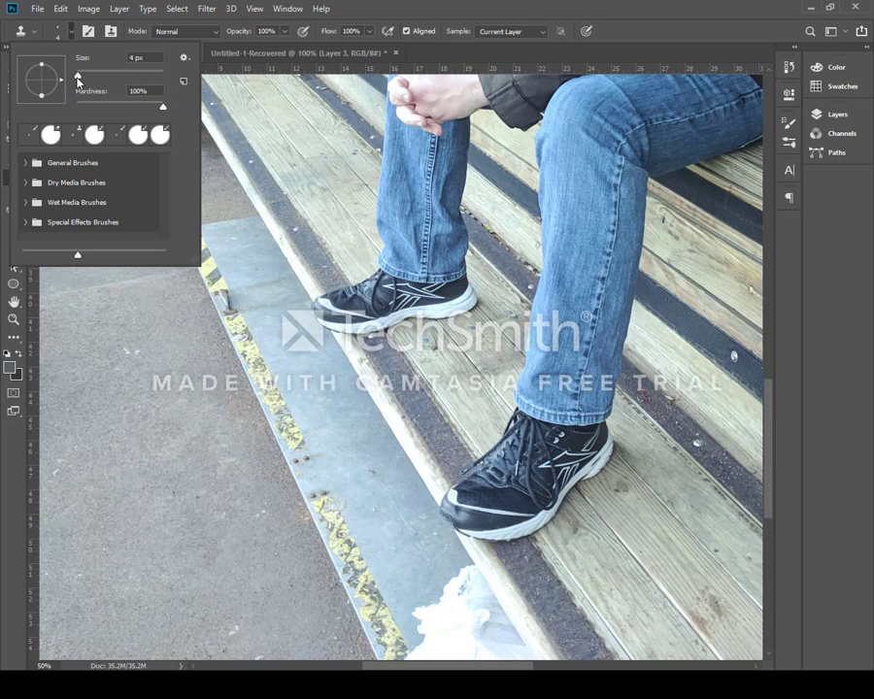
{"action": "left_click_drag", "start_coordinate": [76, 78], "coordinate": [89, 84]}
{"action": "left_click_drag", "start_coordinate": [89, 76], "coordinate": [96, 76]}
{"action": "left_click_drag", "start_coordinate": [100, 83], "coordinate": [121, 82]}
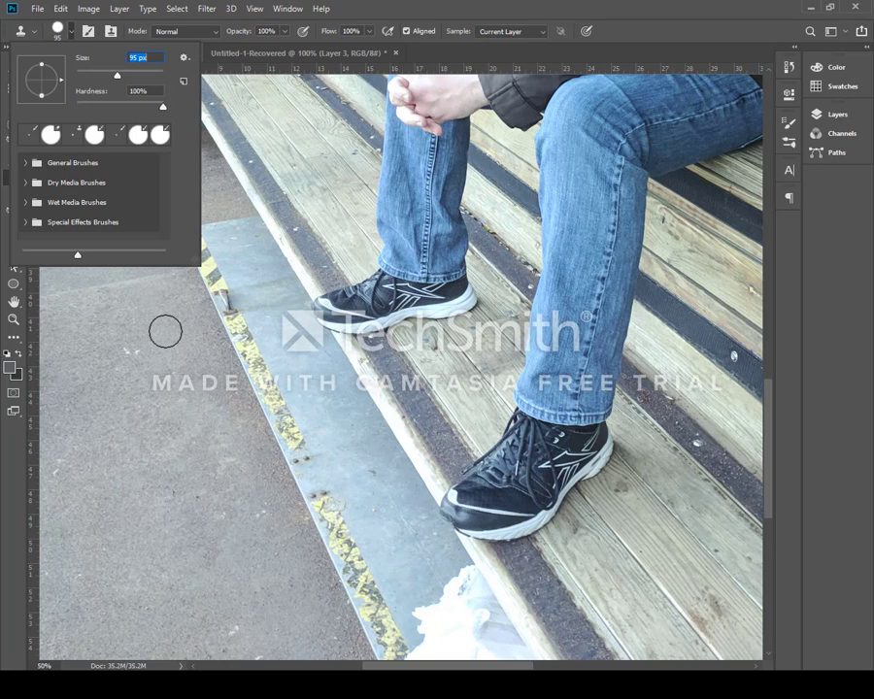
{"action": "left_click", "coordinate": [71, 34]}
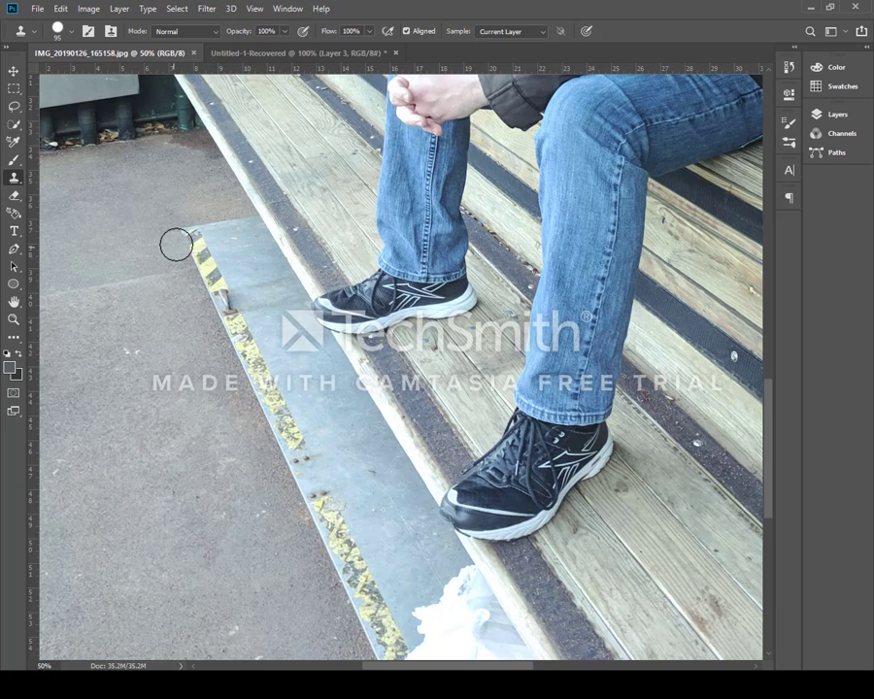
Clone the pavement texture over the metal step plate and its yellow stripe beside the bench
{"action": "left_click_drag", "start_coordinate": [183, 235], "coordinate": [229, 231]}
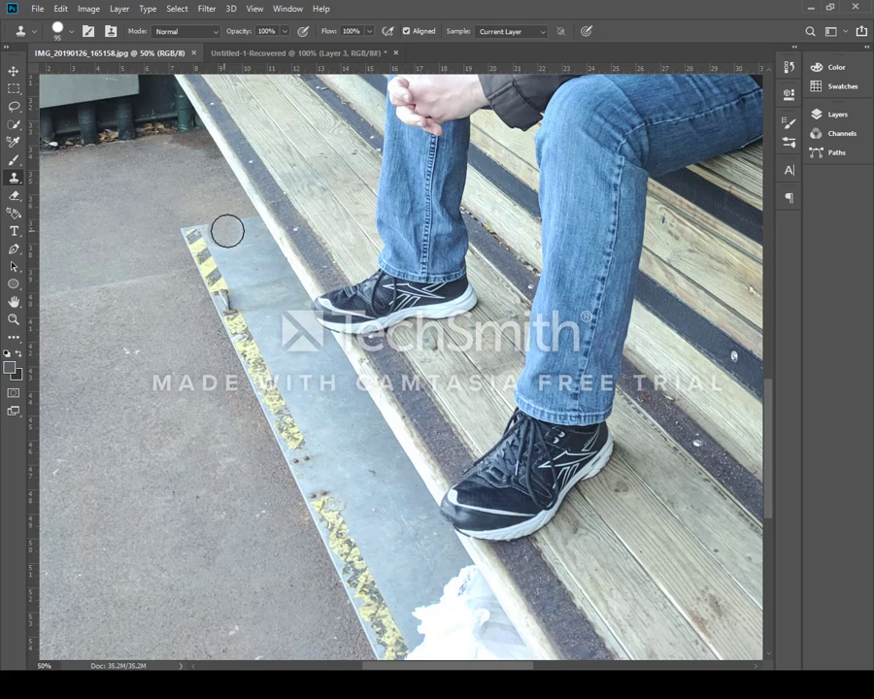
{"action": "key", "text": "ctrl+z"}
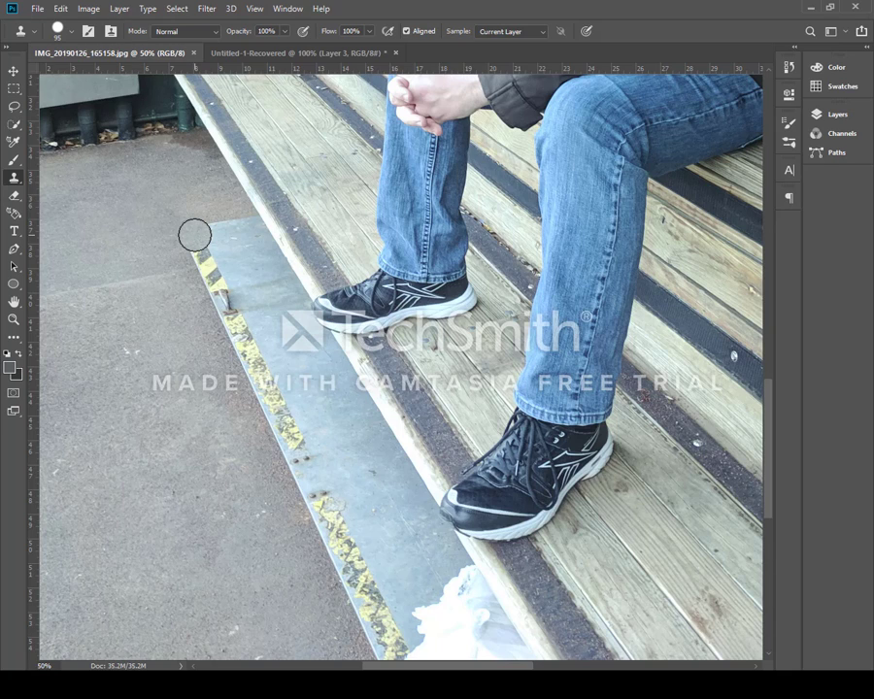
{"action": "mouse_move", "coordinate": [195, 234]}
{"action": "left_mouse_down"}
{"action": "mouse_move", "coordinate": [206, 269]}
{"action": "mouse_move", "coordinate": [203, 254]}
{"action": "mouse_move", "coordinate": [232, 233]}
{"action": "mouse_move", "coordinate": [222, 232]}
{"action": "mouse_move", "coordinate": [245, 227]}
{"action": "mouse_move", "coordinate": [252, 239]}
{"action": "mouse_move", "coordinate": [227, 244]}
{"action": "mouse_move", "coordinate": [203, 267]}
{"action": "mouse_move", "coordinate": [244, 258]}
{"action": "left_mouse_up"}
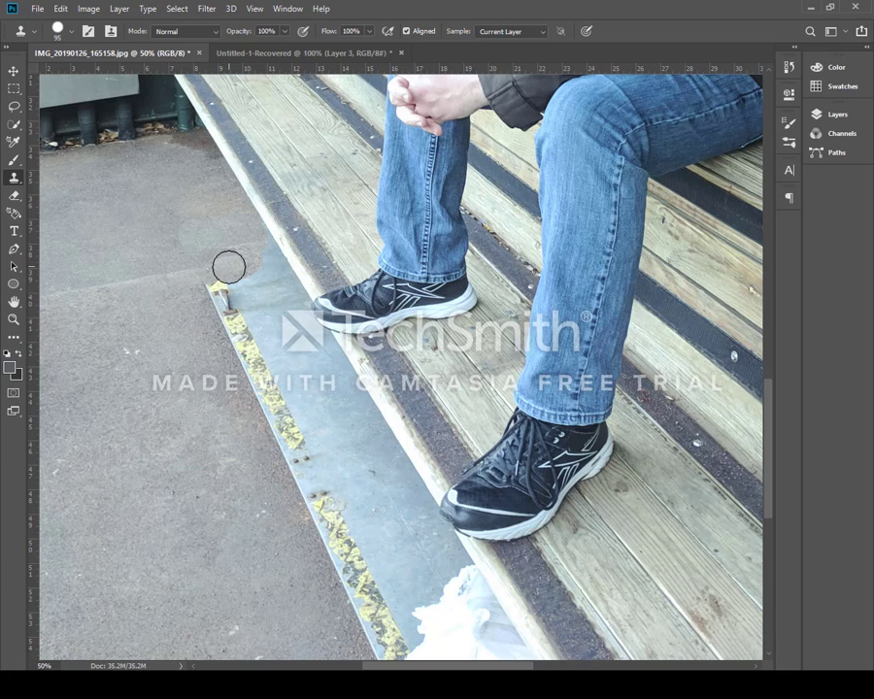
{"action": "left_click_drag", "start_coordinate": [236, 263], "coordinate": [246, 262]}
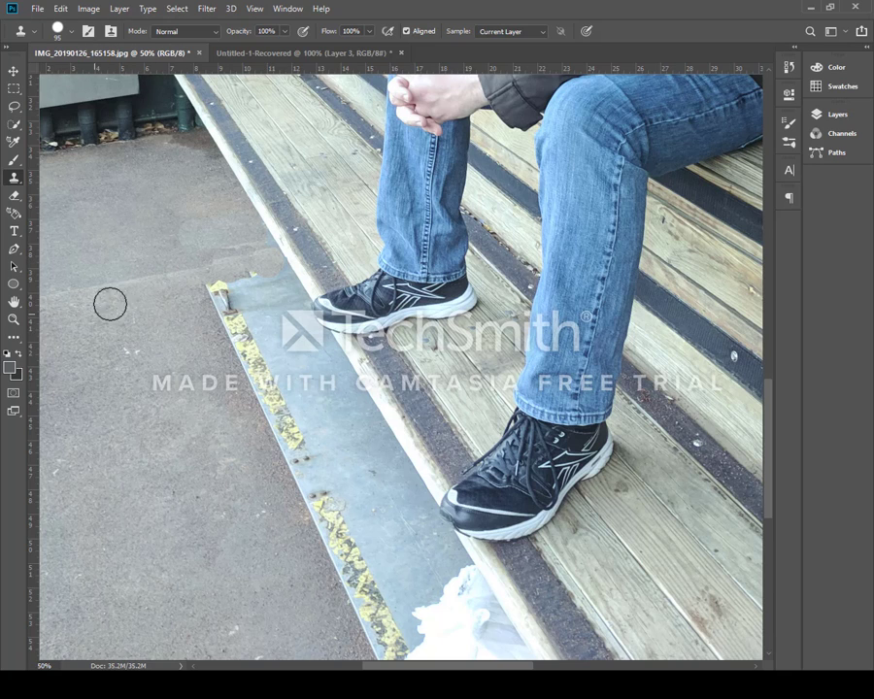
{"action": "left_click", "coordinate": [213, 359], "text": "alt"}
{"action": "mouse_move", "coordinate": [261, 403]}
{"action": "left_mouse_down"}
{"action": "mouse_move", "coordinate": [244, 355]}
{"action": "mouse_move", "coordinate": [273, 394]}
{"action": "mouse_move", "coordinate": [270, 369]}
{"action": "left_mouse_up"}
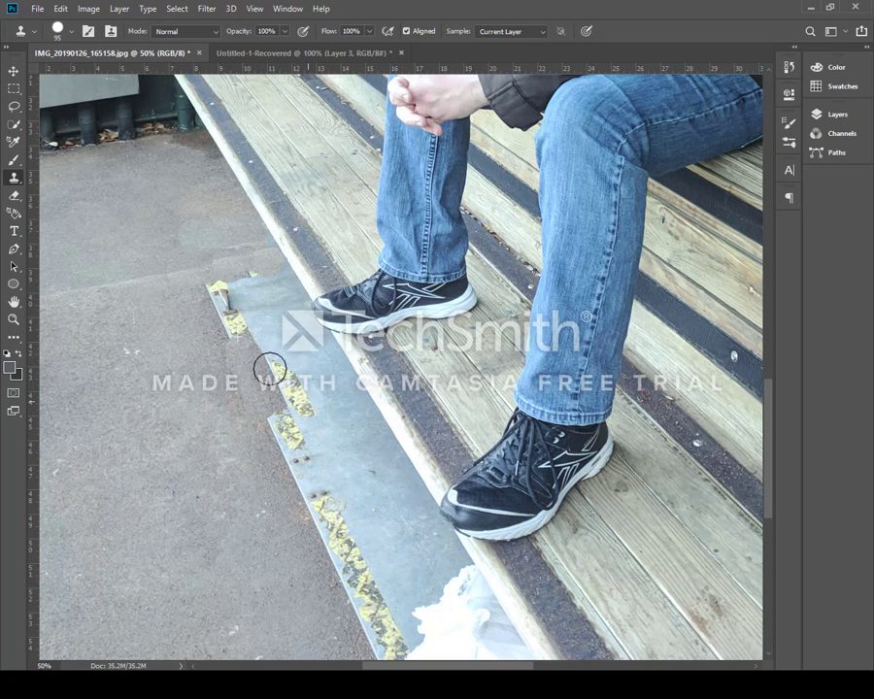
{"action": "left_click", "coordinate": [113, 450], "text": "alt"}
{"action": "mouse_move", "coordinate": [265, 437]}
{"action": "left_mouse_down"}
{"action": "mouse_move", "coordinate": [274, 402]}
{"action": "mouse_move", "coordinate": [313, 416]}
{"action": "mouse_move", "coordinate": [273, 363]}
{"action": "mouse_move", "coordinate": [297, 361]}
{"action": "mouse_move", "coordinate": [278, 344]}
{"action": "mouse_move", "coordinate": [230, 333]}
{"action": "mouse_move", "coordinate": [216, 298]}
{"action": "mouse_move", "coordinate": [260, 279]}
{"action": "mouse_move", "coordinate": [315, 371]}
{"action": "left_mouse_up"}
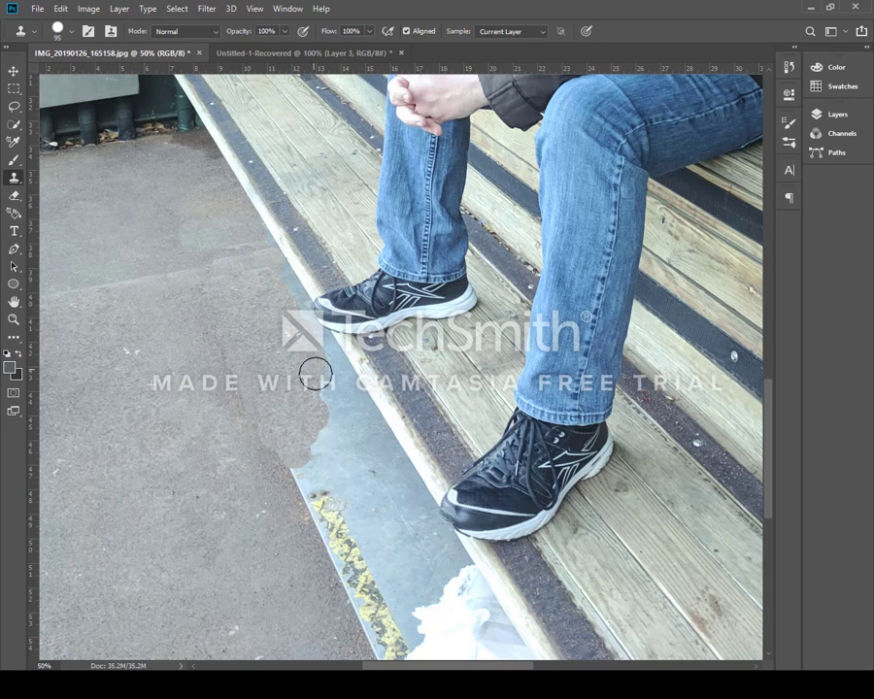
{"action": "left_click", "coordinate": [123, 498], "text": "alt"}
{"action": "mouse_move", "coordinate": [325, 534]}
{"action": "left_mouse_down"}
{"action": "mouse_move", "coordinate": [292, 480]}
{"action": "mouse_move", "coordinate": [317, 514]}
{"action": "mouse_move", "coordinate": [307, 469]}
{"action": "mouse_move", "coordinate": [335, 432]}
{"action": "mouse_move", "coordinate": [386, 502]}
{"action": "mouse_move", "coordinate": [359, 523]}
{"action": "mouse_move", "coordinate": [369, 534]}
{"action": "mouse_move", "coordinate": [357, 524]}
{"action": "mouse_move", "coordinate": [373, 539]}
{"action": "mouse_move", "coordinate": [345, 532]}
{"action": "mouse_move", "coordinate": [351, 584]}
{"action": "mouse_move", "coordinate": [367, 599]}
{"action": "mouse_move", "coordinate": [403, 534]}
{"action": "mouse_move", "coordinate": [364, 455]}
{"action": "left_mouse_up"}
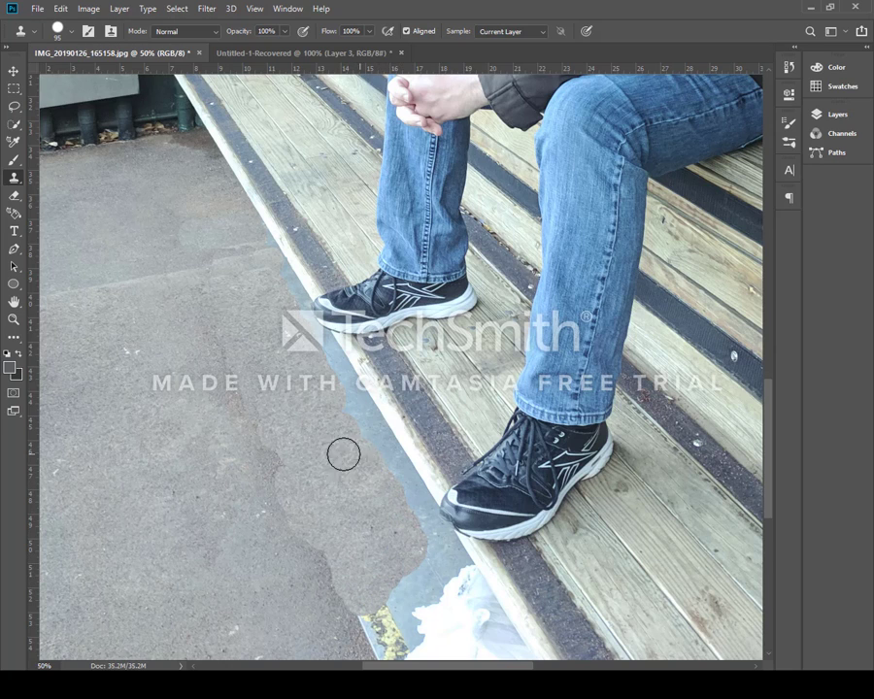
Fit the photo to the screen, zoom in slightly, and pick the Quick Selection tool with a 10 px brush
{"action": "left_click", "coordinate": [12, 319]}
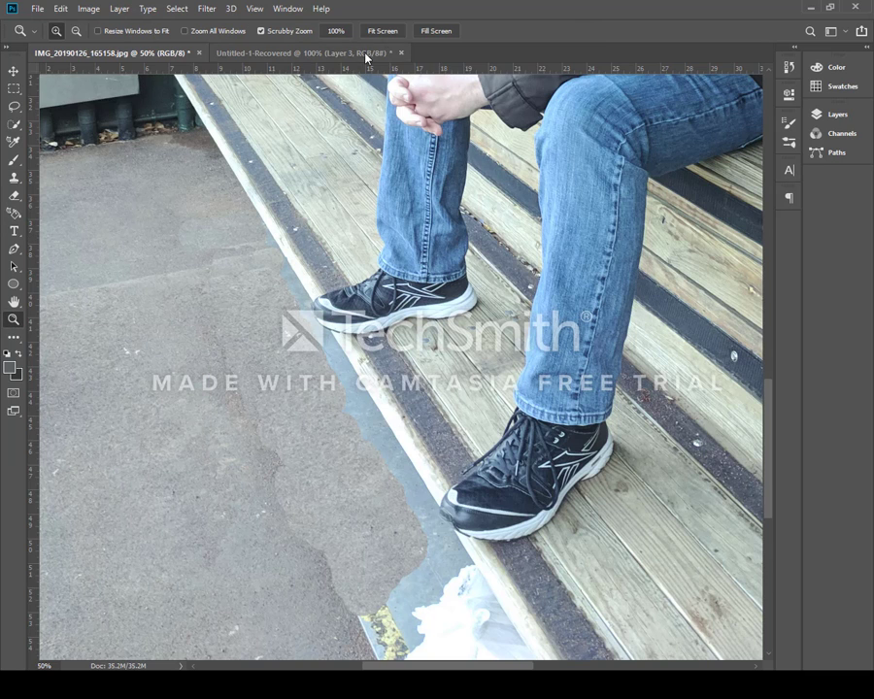
{"action": "left_click", "coordinate": [388, 35]}
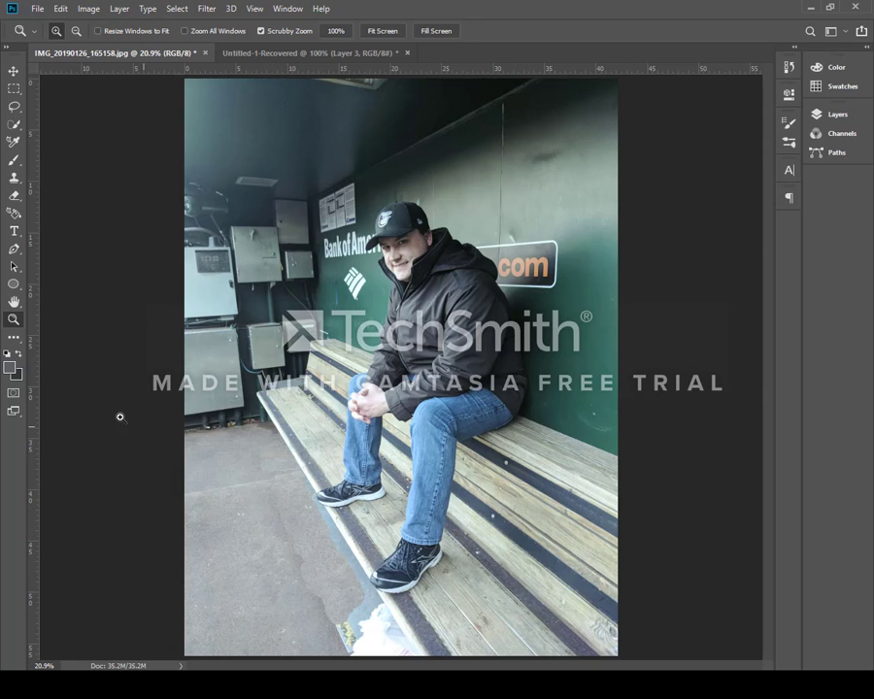
{"action": "left_click", "coordinate": [456, 373]}
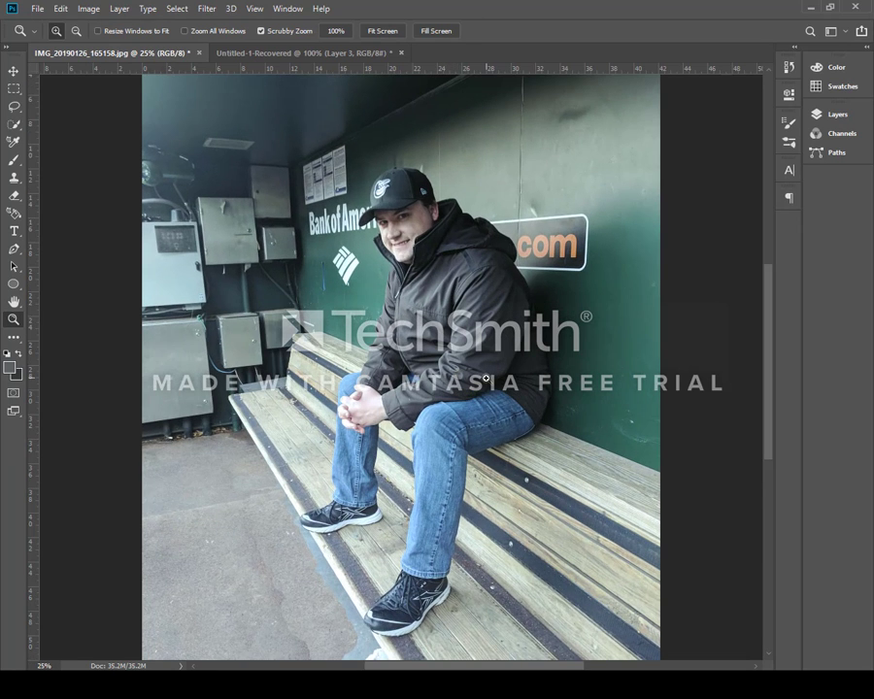
{"action": "left_click", "coordinate": [486, 378]}
{"action": "scroll", "coordinate": [241, 308], "scroll_direction": "down", "scroll_amount": 3}
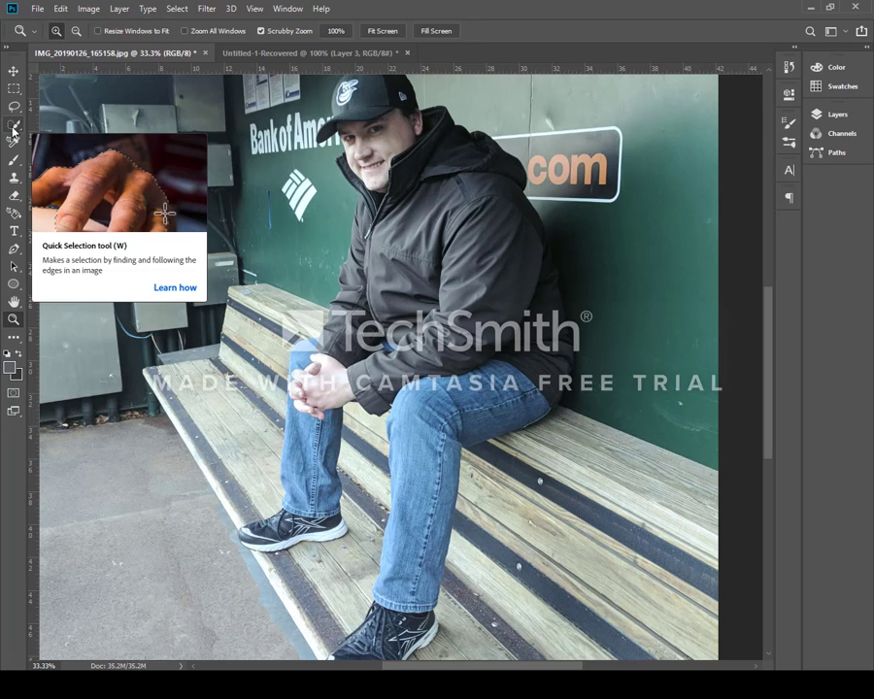
{"action": "left_click", "coordinate": [13, 132]}
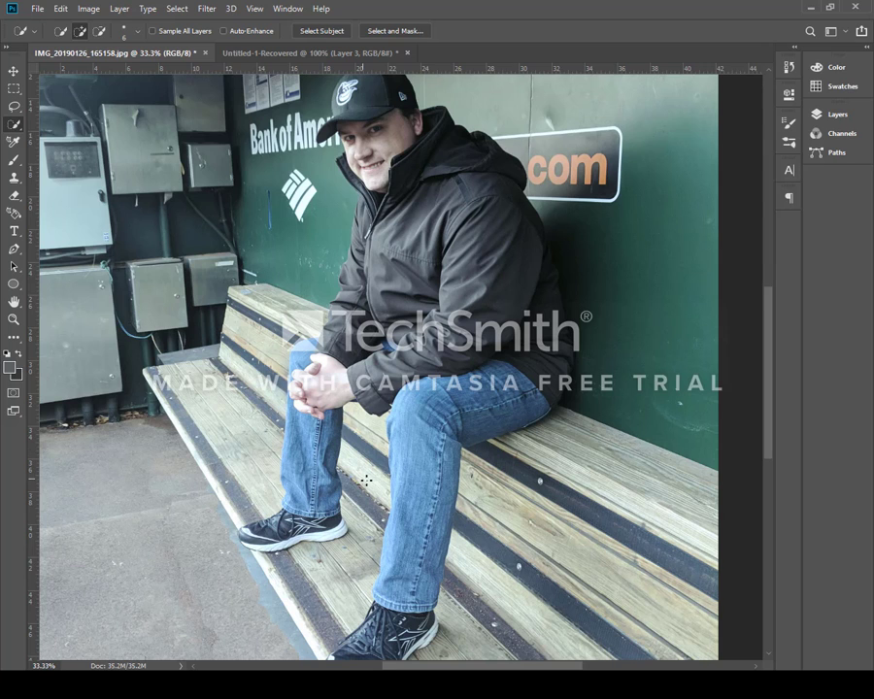
{"action": "scroll", "coordinate": [367, 481], "scroll_direction": "down", "scroll_amount": 4}
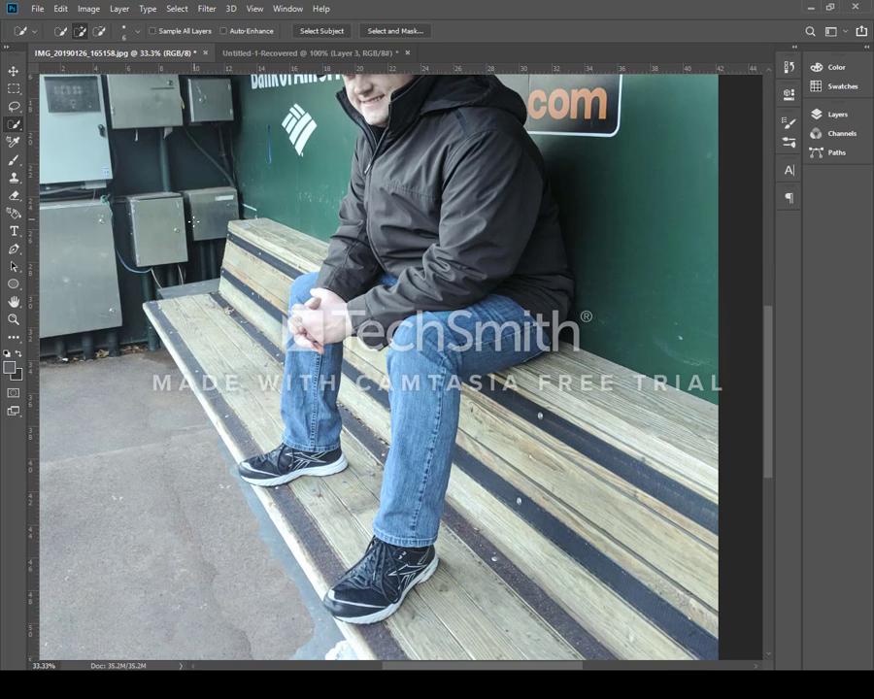
{"action": "left_click", "coordinate": [137, 31]}
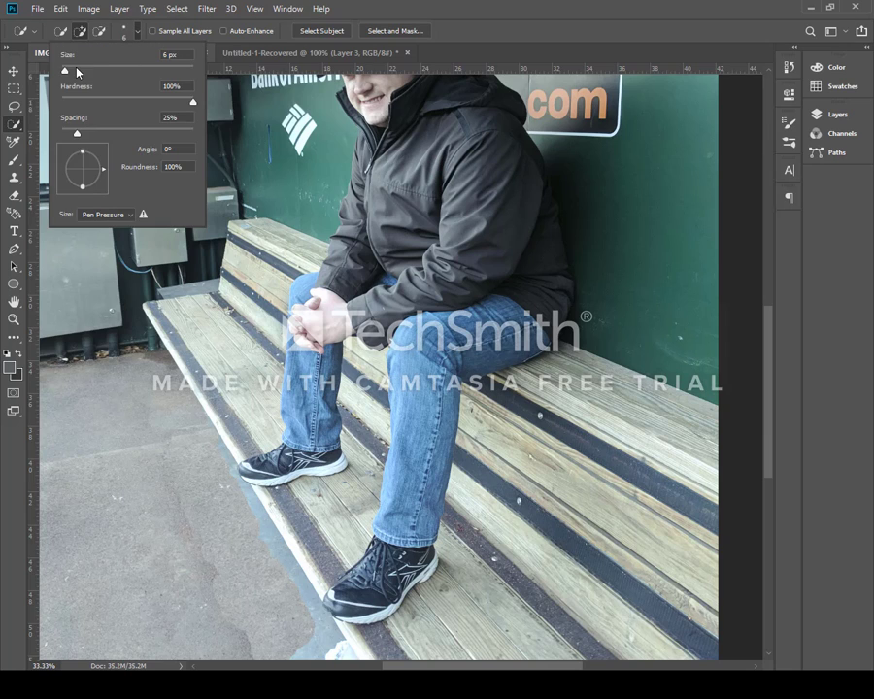
{"action": "left_click_drag", "start_coordinate": [65, 69], "coordinate": [68, 71]}
{"action": "left_click", "coordinate": [135, 34]}
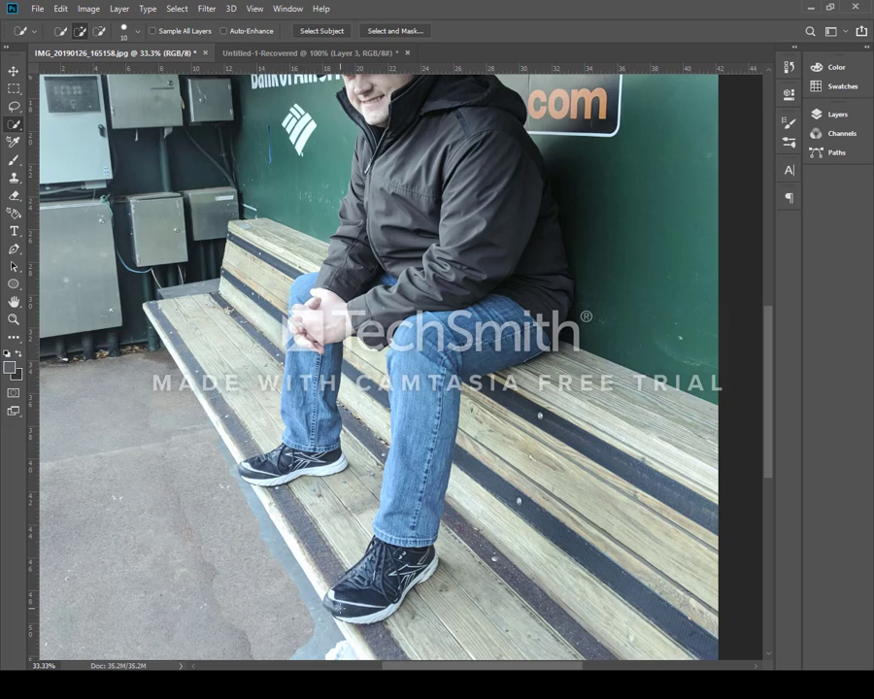
Select the seated man by brushing over his shoes, jeans, jacket and hands
{"action": "mouse_move", "coordinate": [343, 609]}
{"action": "left_mouse_down"}
{"action": "mouse_move", "coordinate": [362, 620]}
{"action": "mouse_move", "coordinate": [389, 605]}
{"action": "left_mouse_up"}
{"action": "mouse_move", "coordinate": [413, 531]}
{"action": "left_mouse_down"}
{"action": "mouse_move", "coordinate": [383, 507]}
{"action": "mouse_move", "coordinate": [426, 458]}
{"action": "mouse_move", "coordinate": [427, 425]}
{"action": "mouse_move", "coordinate": [393, 346]}
{"action": "mouse_move", "coordinate": [427, 312]}
{"action": "mouse_move", "coordinate": [431, 570]}
{"action": "mouse_move", "coordinate": [451, 327]}
{"action": "mouse_move", "coordinate": [484, 352]}
{"action": "left_mouse_up"}
{"action": "mouse_move", "coordinate": [544, 307]}
{"action": "left_mouse_down"}
{"action": "mouse_move", "coordinate": [513, 227]}
{"action": "mouse_move", "coordinate": [524, 175]}
{"action": "mouse_move", "coordinate": [466, 117]}
{"action": "mouse_move", "coordinate": [412, 110]}
{"action": "left_mouse_up"}
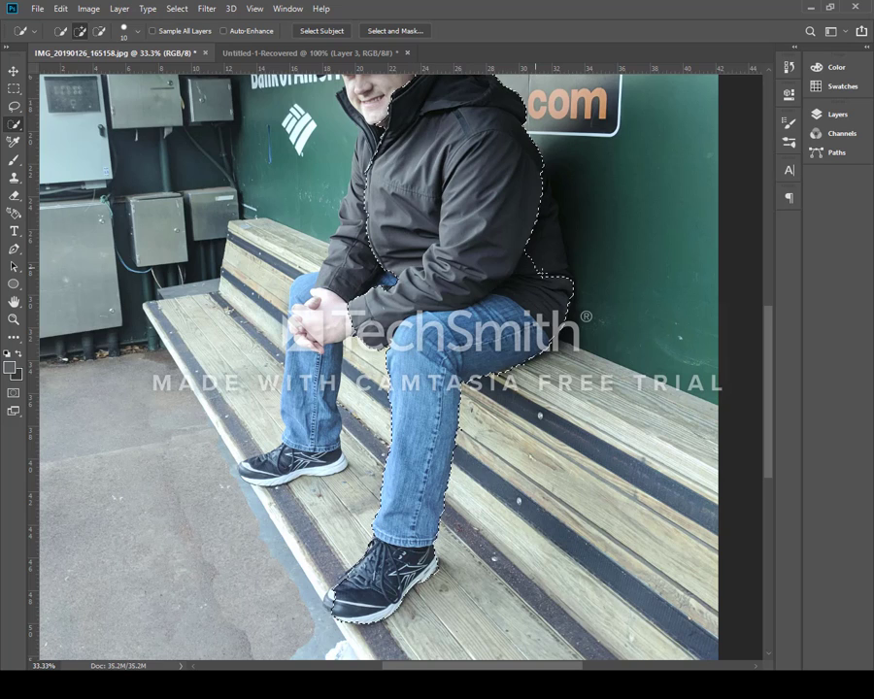
{"action": "left_click_drag", "start_coordinate": [539, 196], "coordinate": [552, 230]}
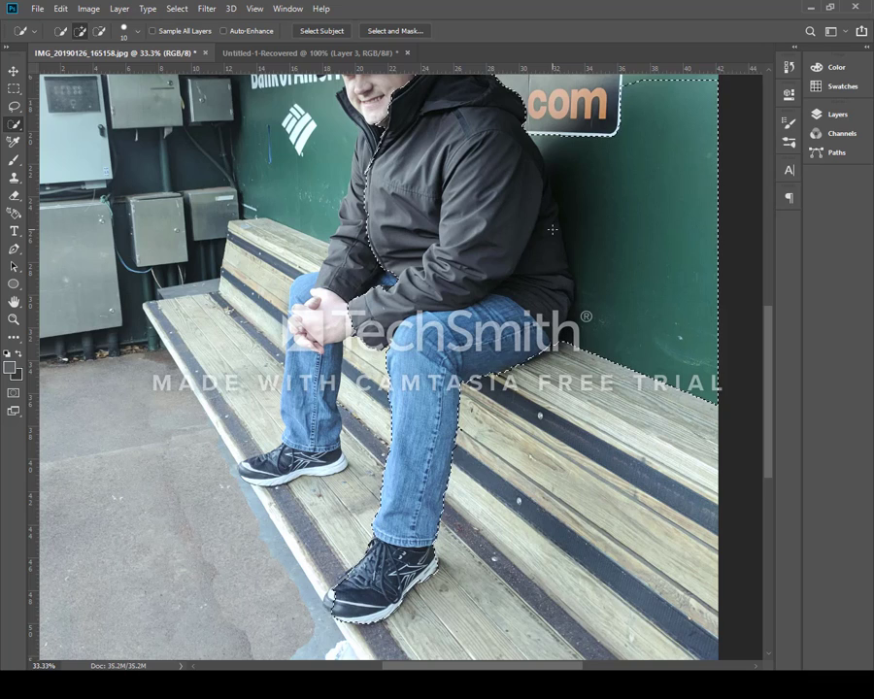
{"action": "left_click_drag", "start_coordinate": [373, 282], "coordinate": [360, 287]}
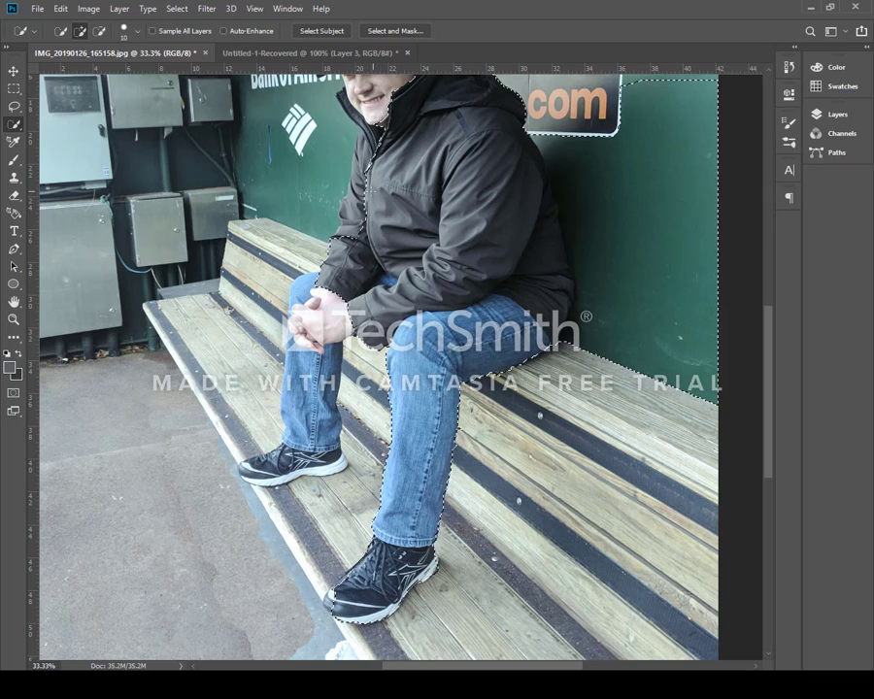
{"action": "left_click_drag", "start_coordinate": [373, 191], "coordinate": [356, 224]}
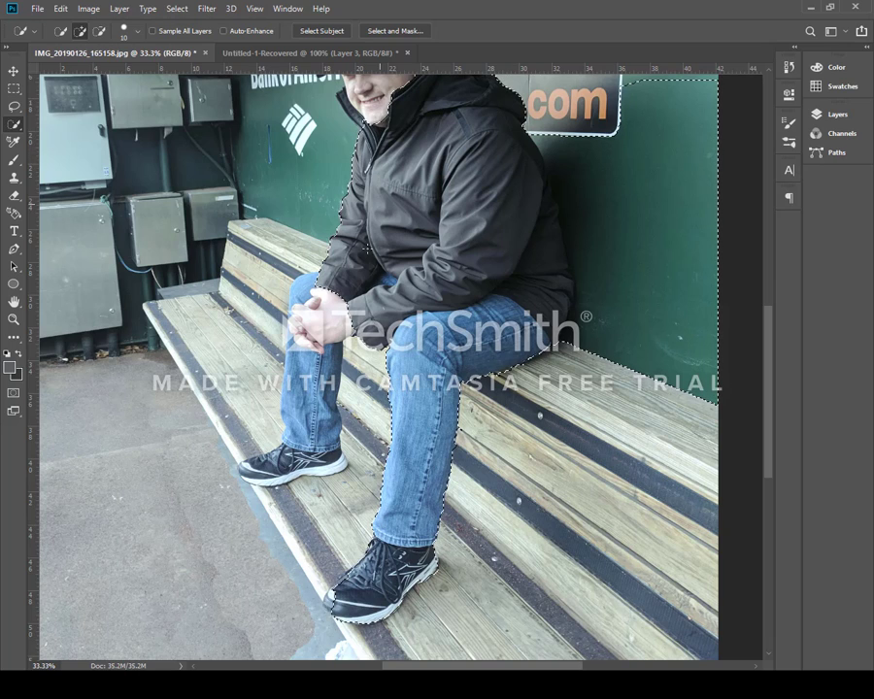
{"action": "left_click_drag", "start_coordinate": [315, 291], "coordinate": [295, 316]}
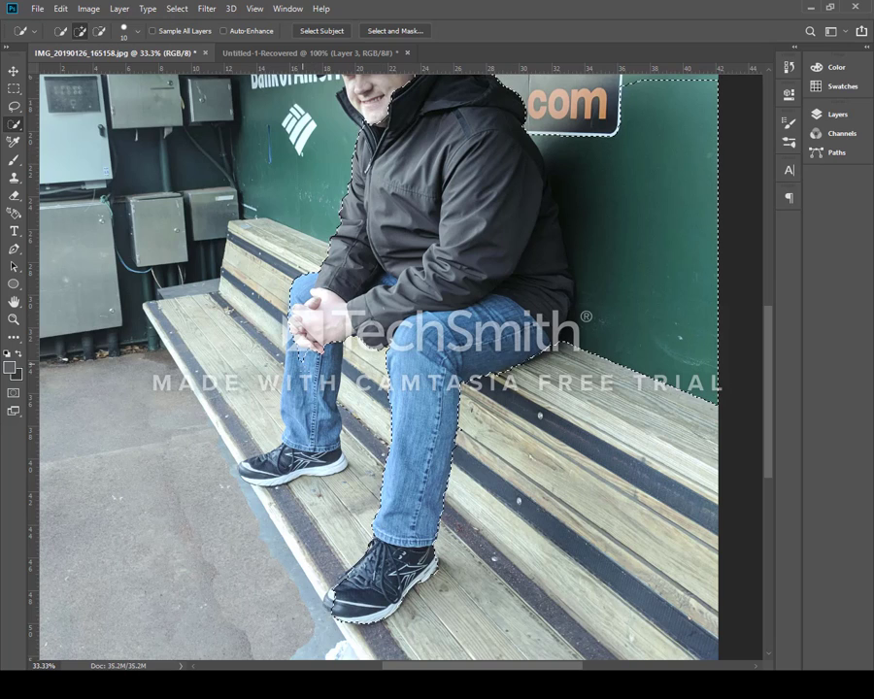
{"action": "left_click_drag", "start_coordinate": [302, 365], "coordinate": [307, 381]}
{"action": "left_click_drag", "start_coordinate": [304, 452], "coordinate": [259, 480]}
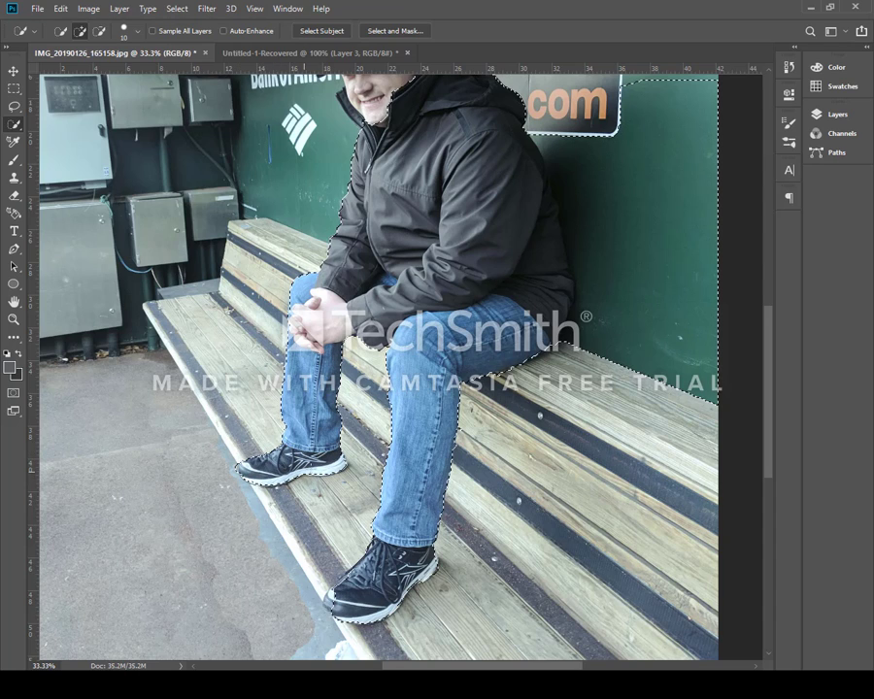
Add the man's face and cap to the selection
{"action": "scroll", "coordinate": [269, 331], "scroll_direction": "up", "scroll_amount": 3}
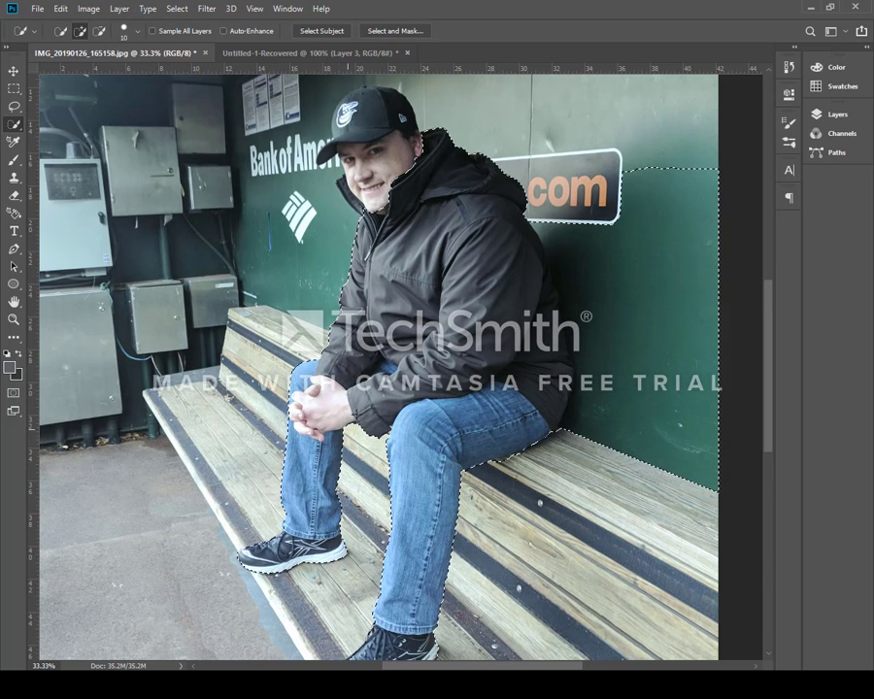
{"action": "left_click", "coordinate": [352, 194]}
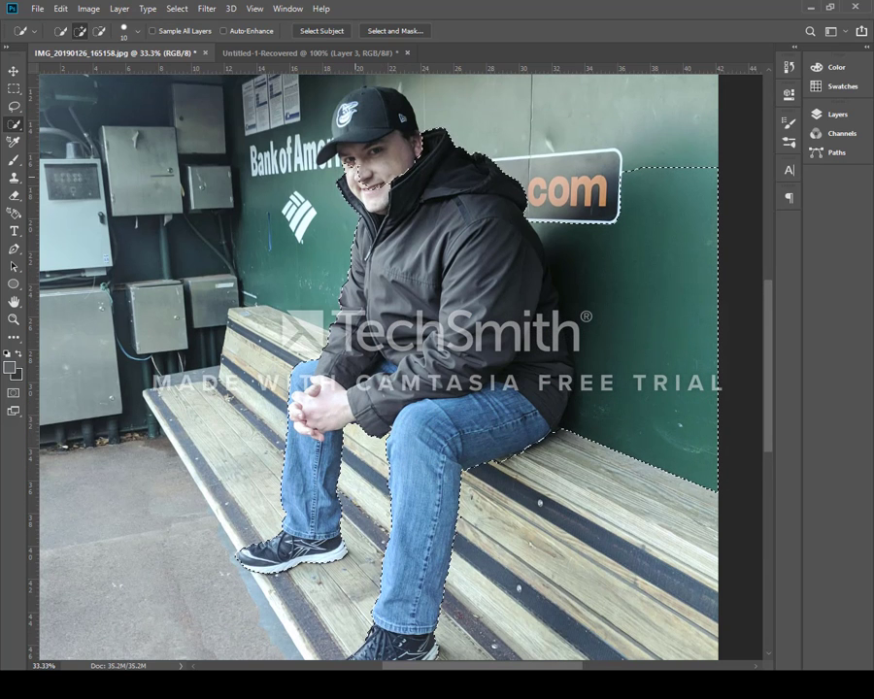
{"action": "left_click", "coordinate": [362, 132]}
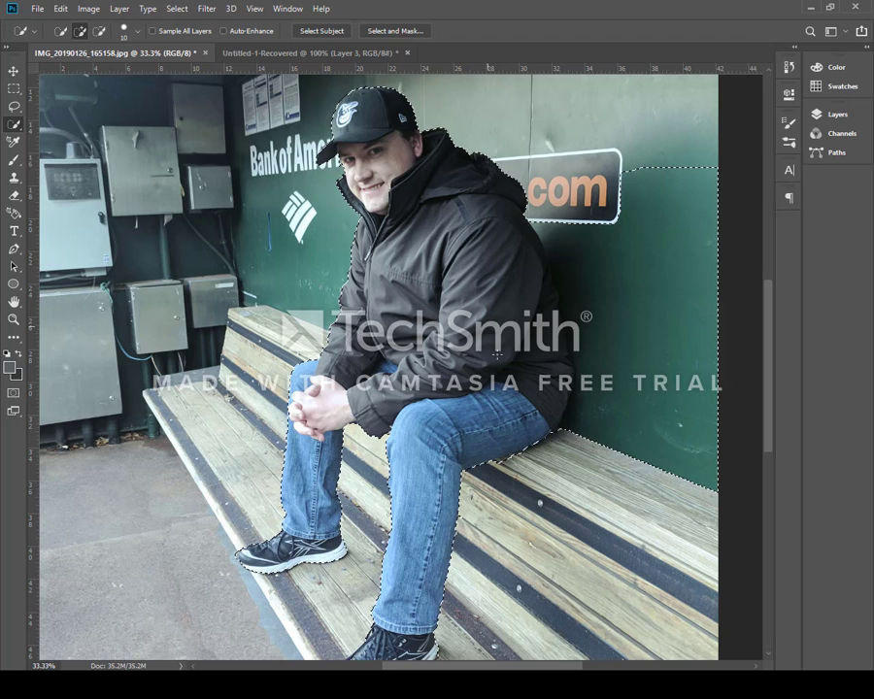
{"action": "scroll", "coordinate": [479, 331], "scroll_direction": "down", "scroll_amount": 2}
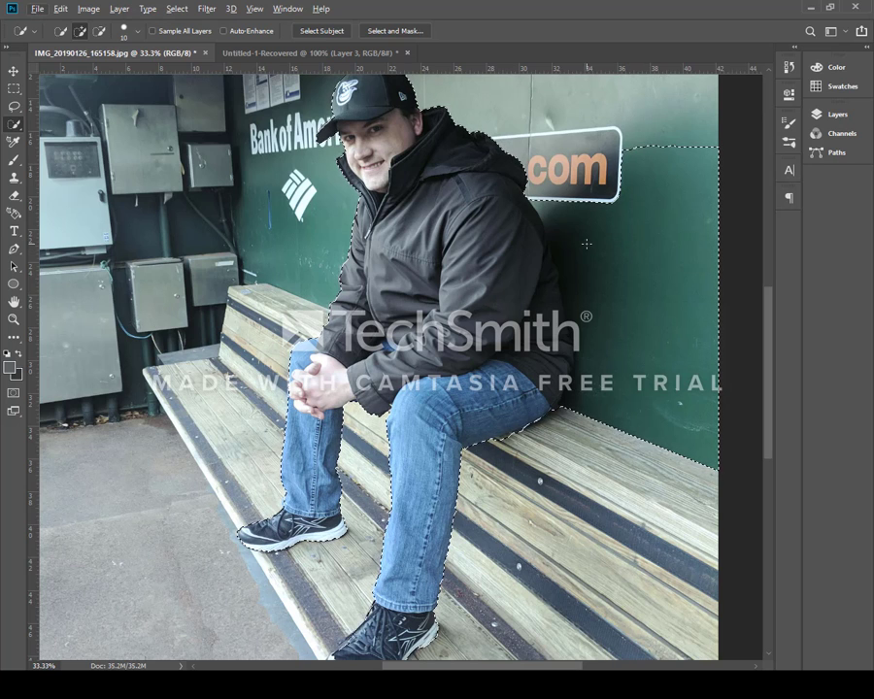
Subtract the green wall area to the right of the man from the selection, then return to add mode
{"action": "left_click", "coordinate": [99, 33]}
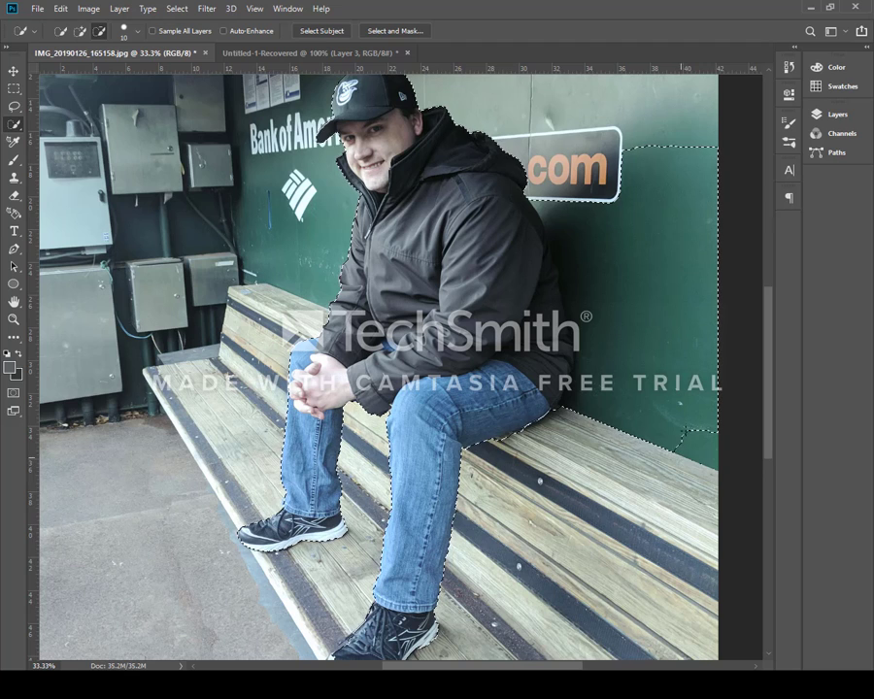
{"action": "mouse_move", "coordinate": [659, 414]}
{"action": "left_mouse_down"}
{"action": "mouse_move", "coordinate": [666, 276]}
{"action": "mouse_move", "coordinate": [636, 187]}
{"action": "left_mouse_up"}
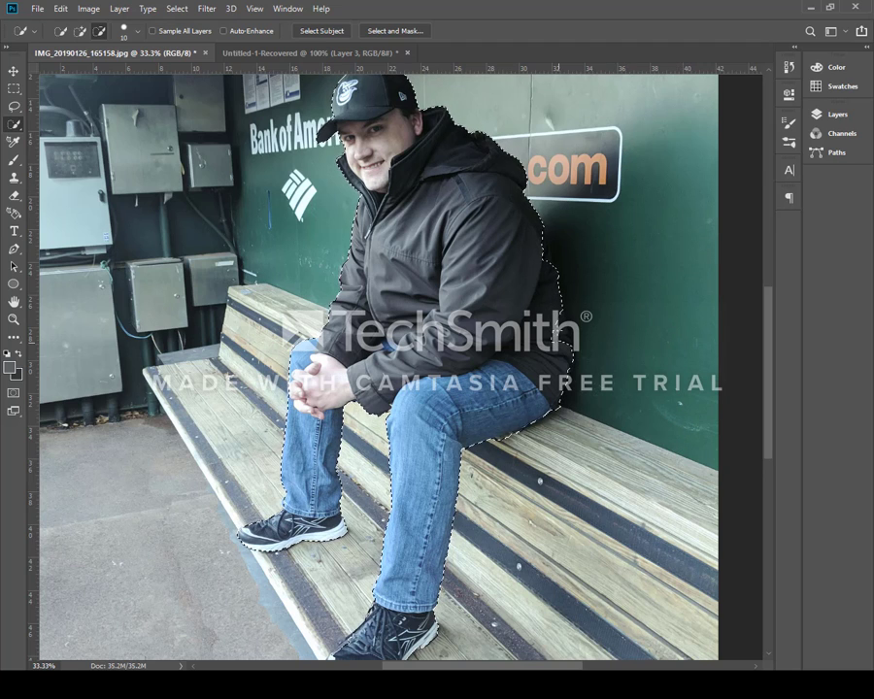
{"action": "left_click", "coordinate": [80, 35]}
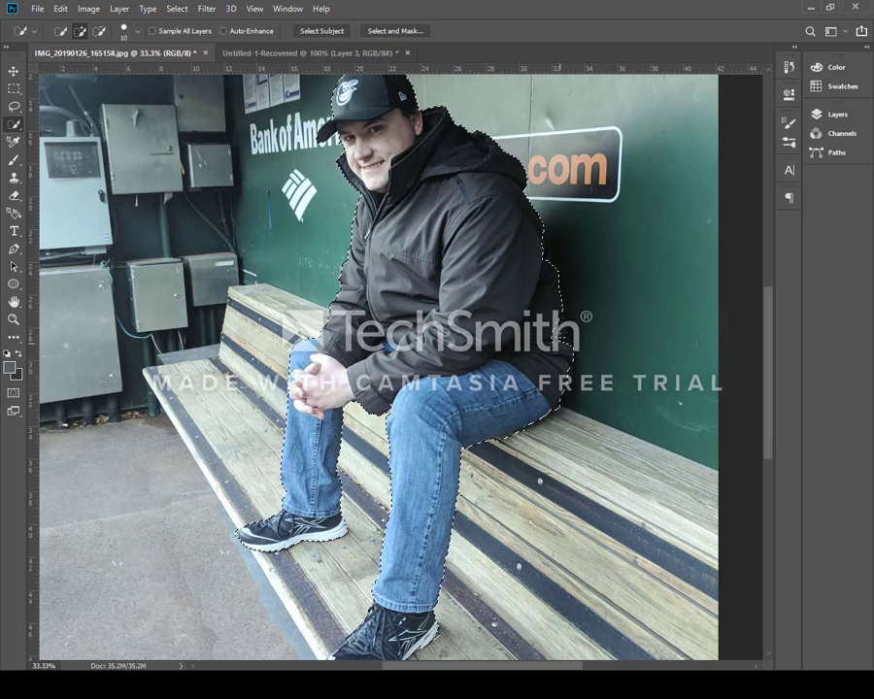
Fit the photo to the screen and invert the selection so the background around the man is selected
{"action": "scroll", "coordinate": [401, 238], "scroll_direction": "up", "scroll_amount": 2}
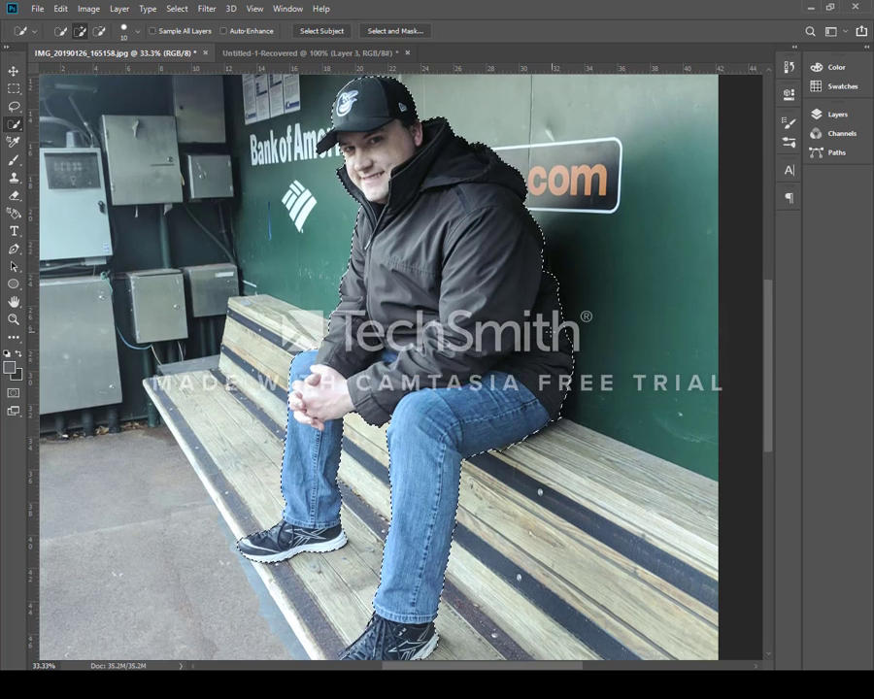
{"action": "scroll", "coordinate": [391, 285], "scroll_direction": "down", "scroll_amount": 2}
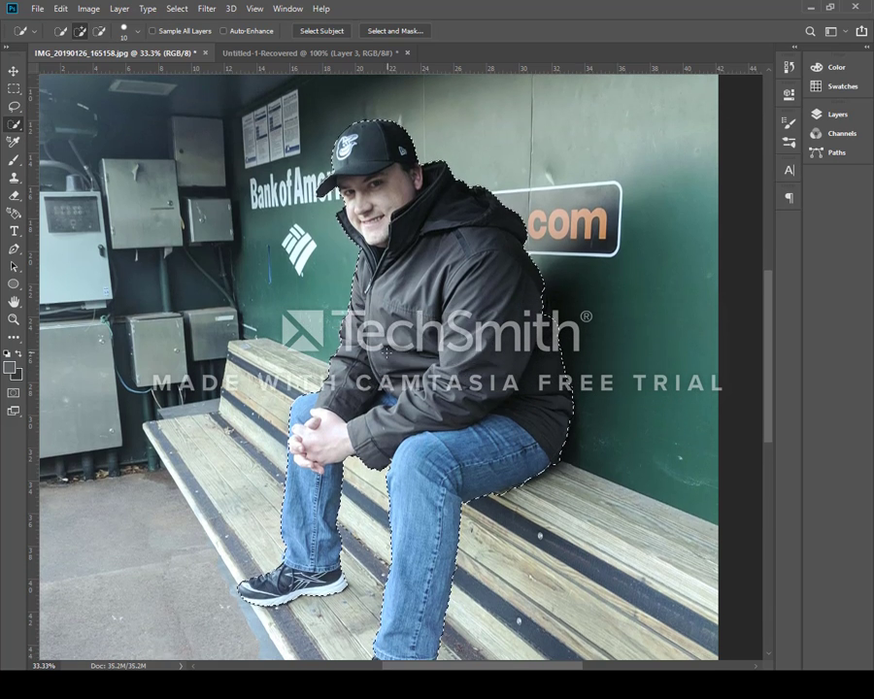
{"action": "scroll", "coordinate": [428, 497], "scroll_direction": "down", "scroll_amount": 2}
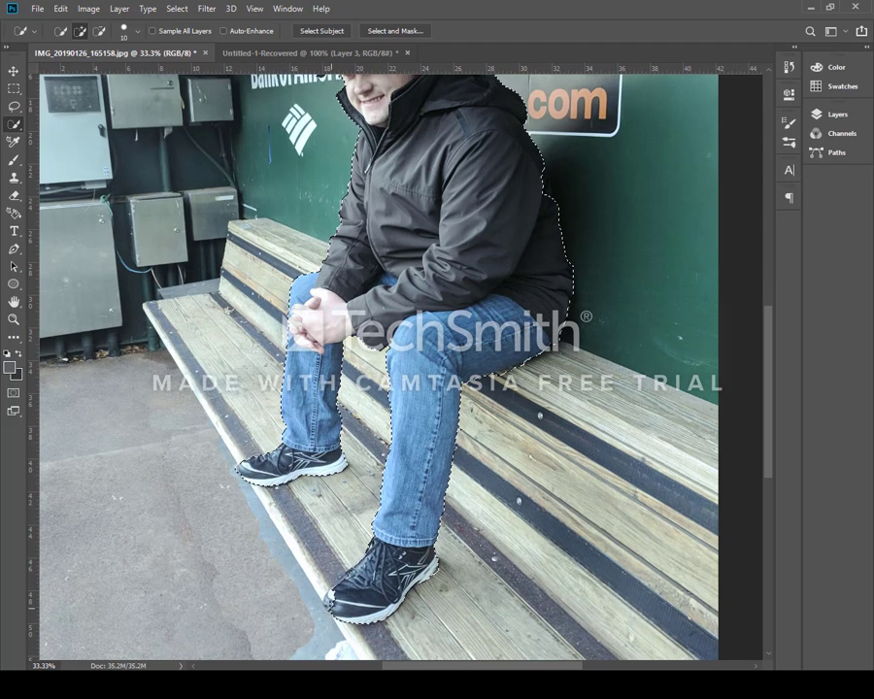
{"action": "scroll", "coordinate": [141, 322], "scroll_direction": "up", "scroll_amount": 3}
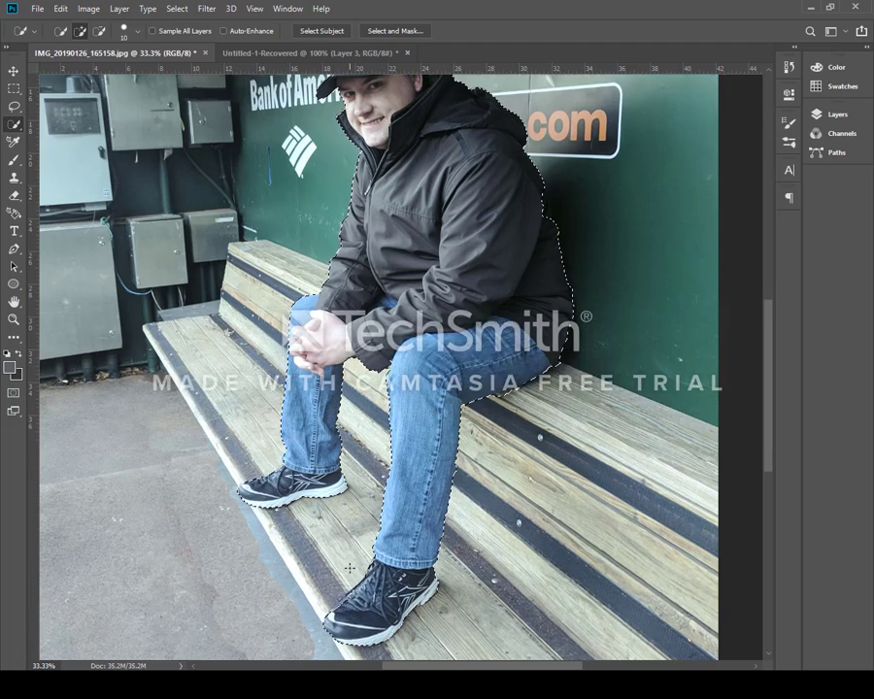
{"action": "key", "text": "z"}
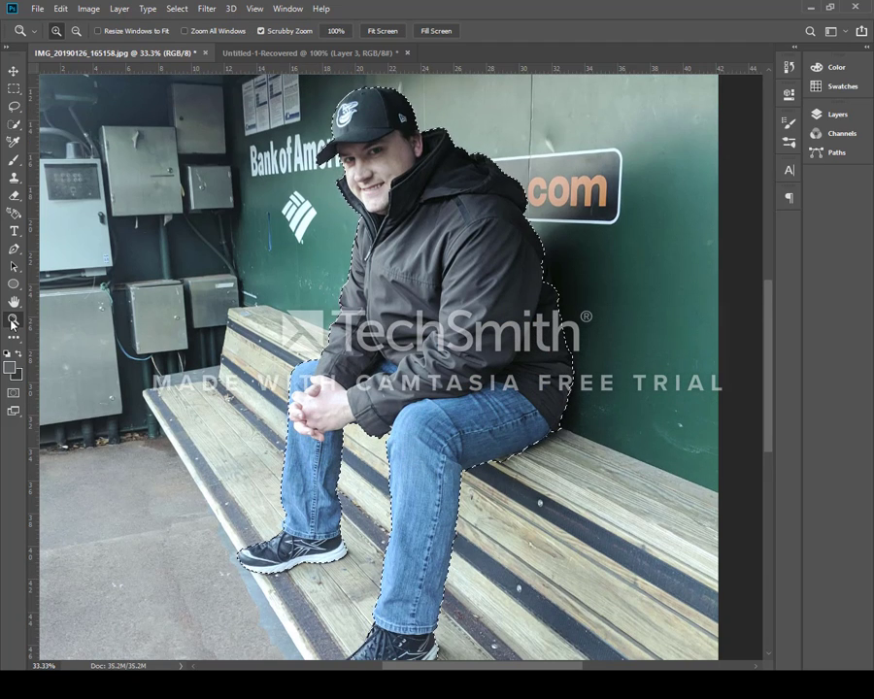
{"action": "left_click", "coordinate": [381, 32]}
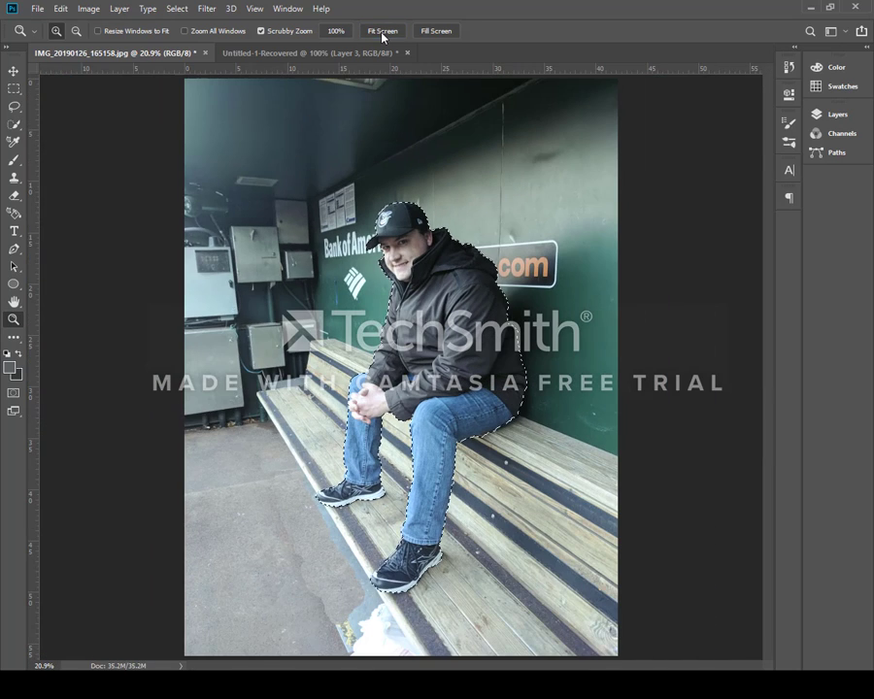
{"action": "left_click", "coordinate": [14, 73]}
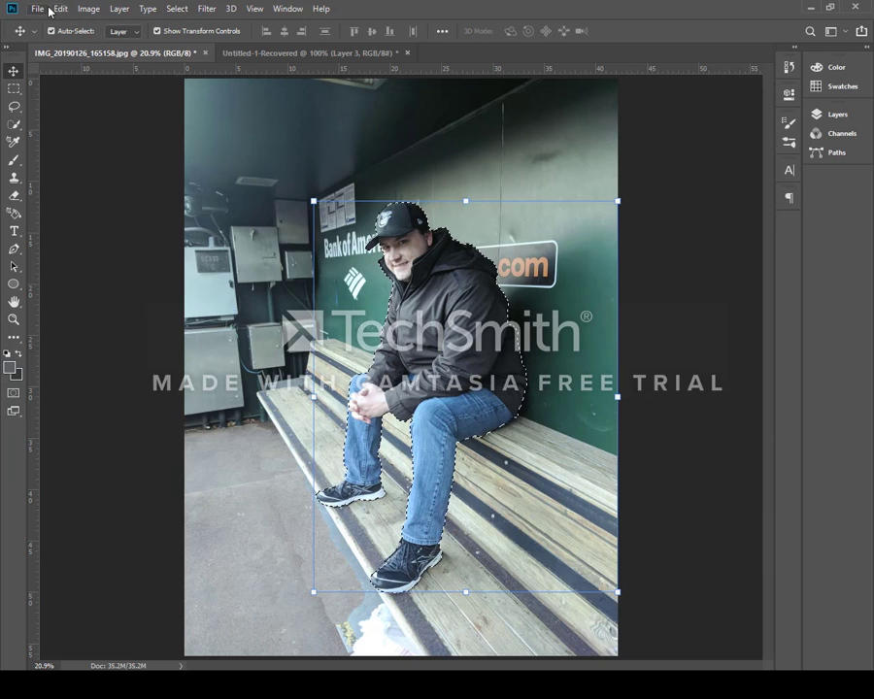
{"action": "left_click", "coordinate": [177, 9]}
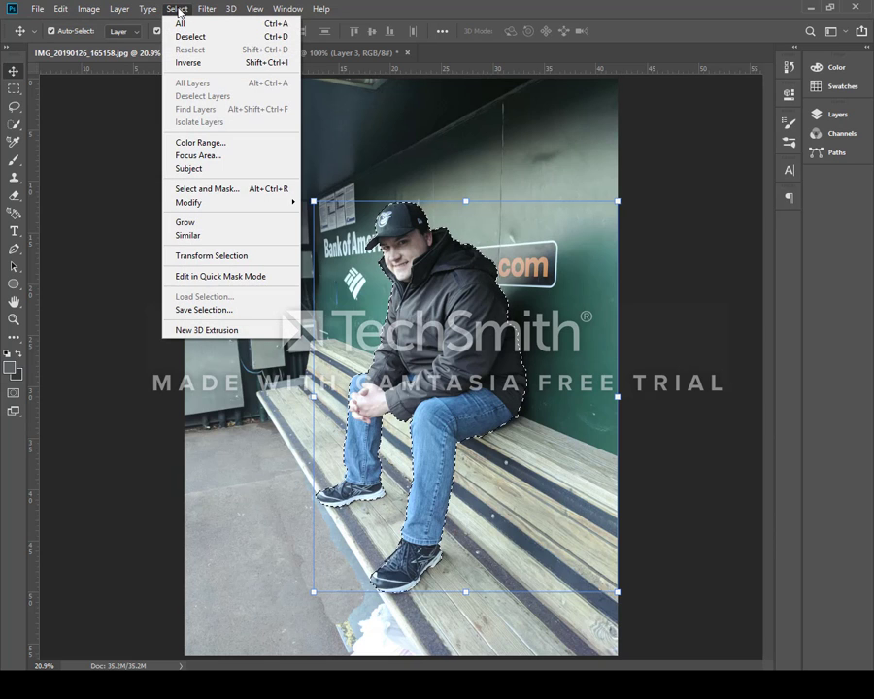
{"action": "left_click", "coordinate": [196, 63]}
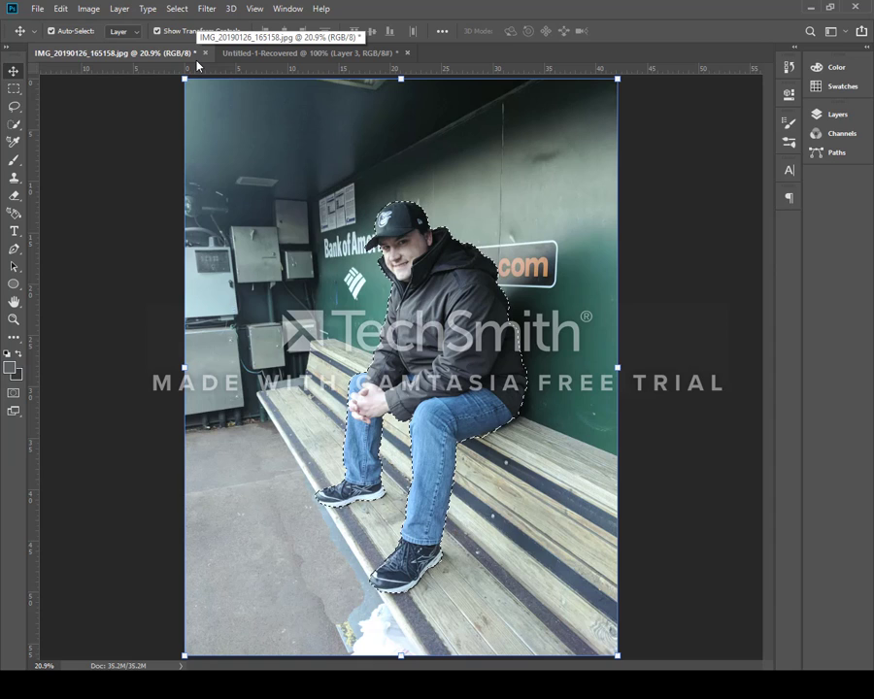
Apply a Gaussian Blur with a radius of 22.2 pixels to the selected background
{"action": "left_click", "coordinate": [210, 10]}
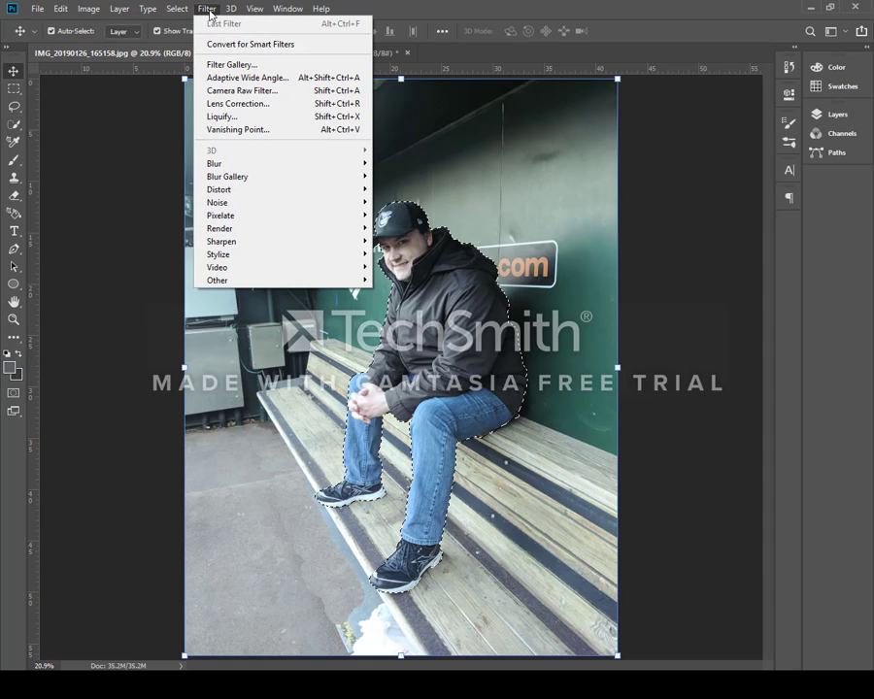
{"action": "mouse_move", "coordinate": [264, 166]}
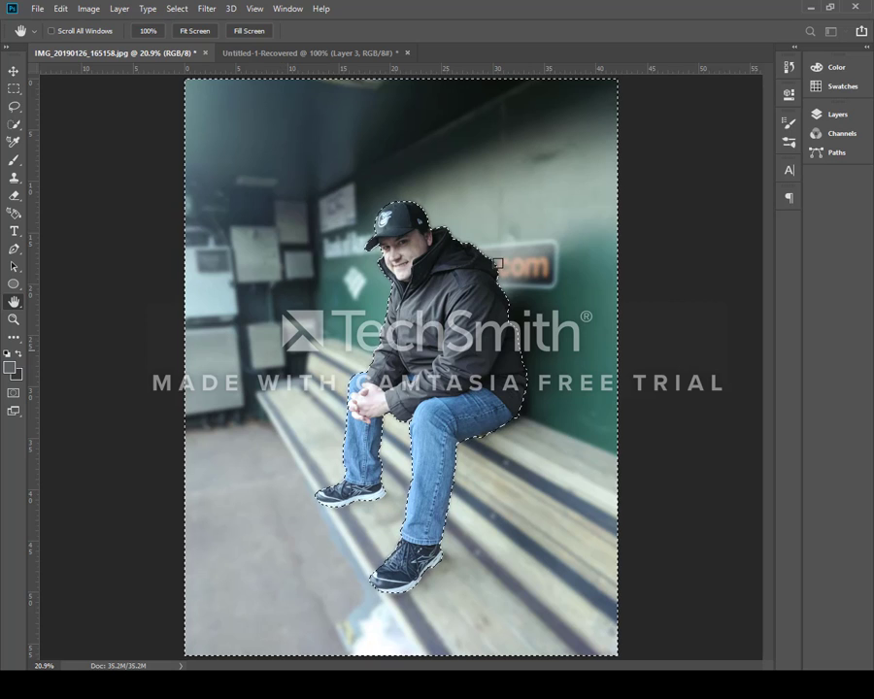
{"action": "left_click_drag", "start_coordinate": [871, 120], "coordinate": [701, 55]}
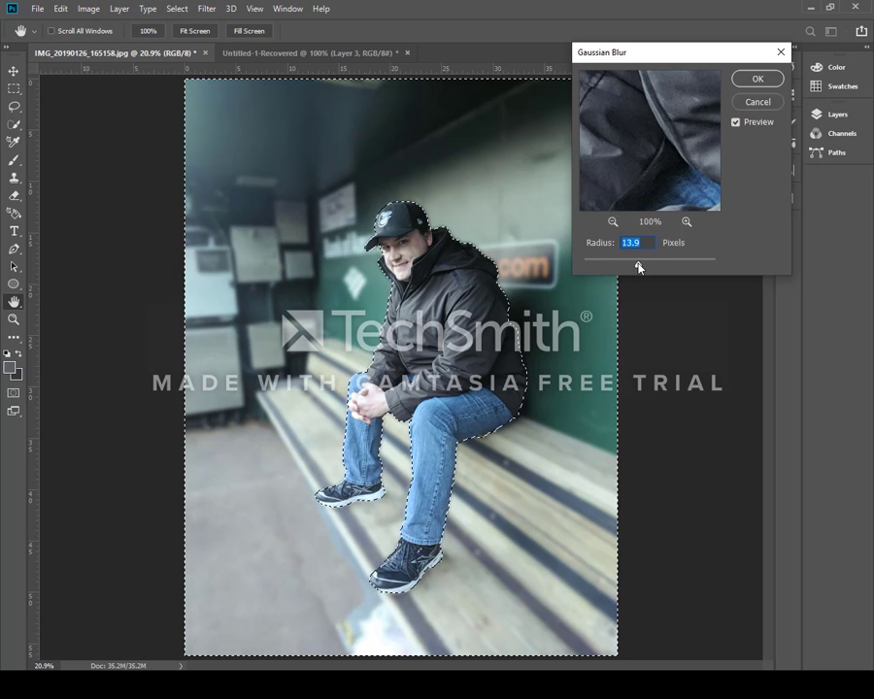
{"action": "left_click_drag", "start_coordinate": [637, 264], "coordinate": [718, 267]}
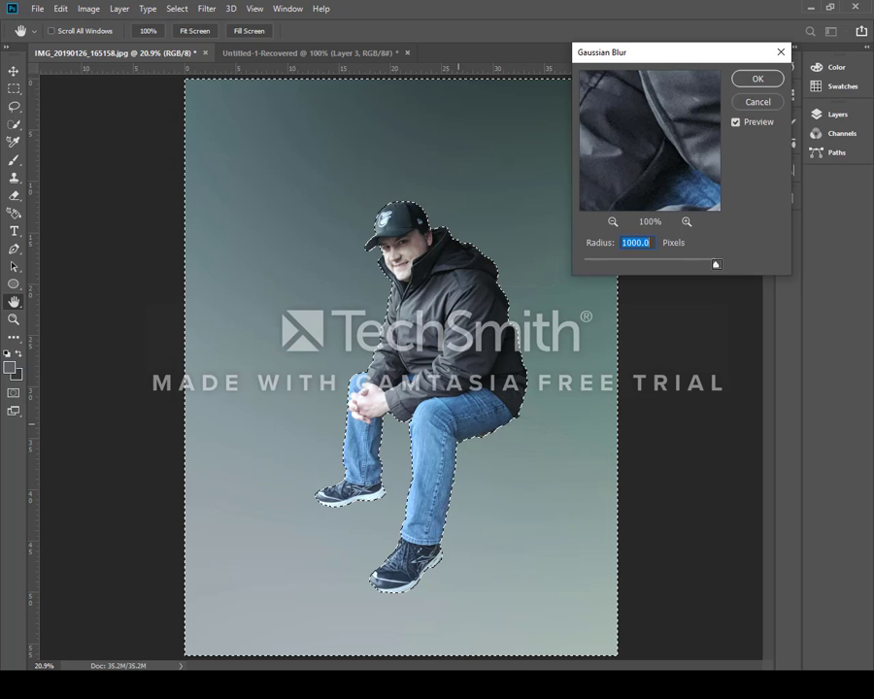
{"action": "left_click_drag", "start_coordinate": [715, 267], "coordinate": [642, 268]}
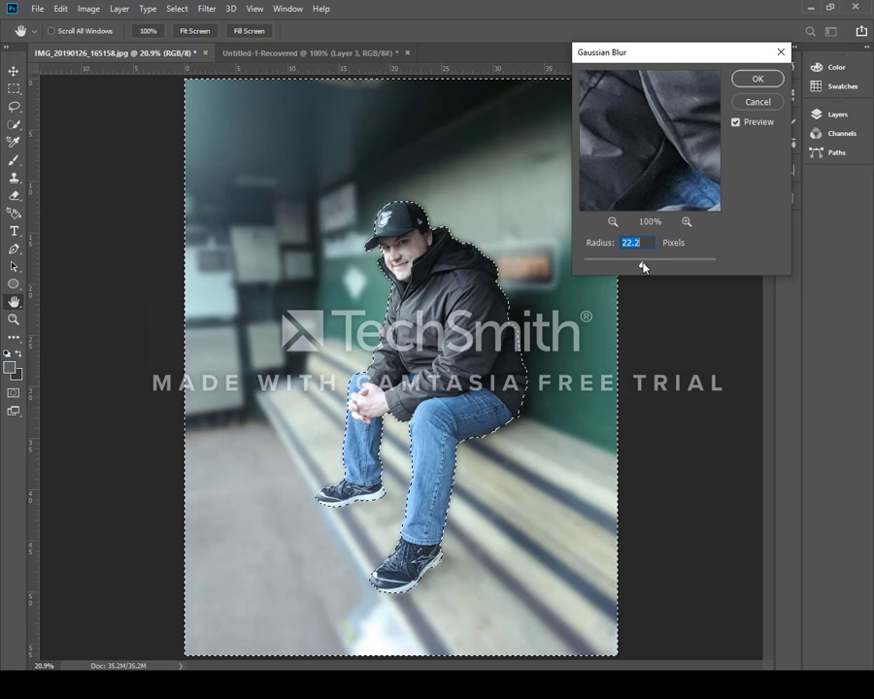
{"action": "left_click", "coordinate": [758, 81]}
Deselect everything to remove the selection outline
{"action": "key", "text": "v"}
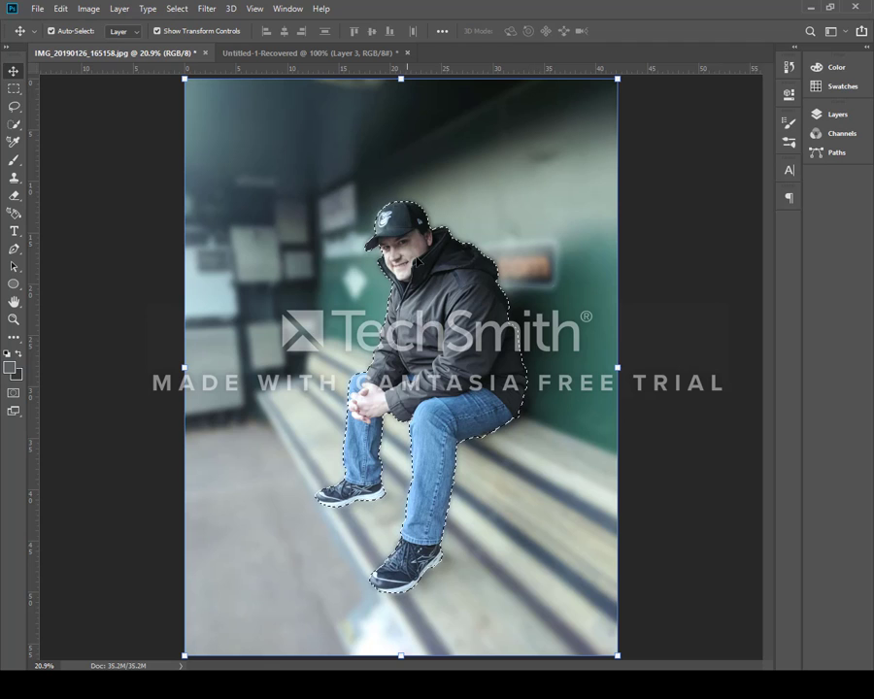
{"action": "left_click", "coordinate": [181, 11]}
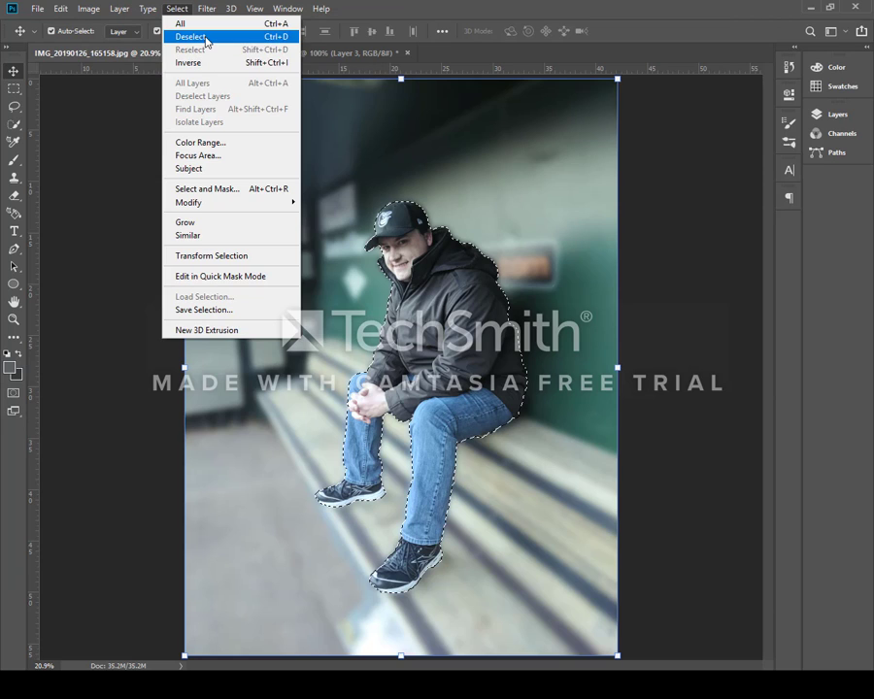
{"action": "left_click", "coordinate": [206, 38]}
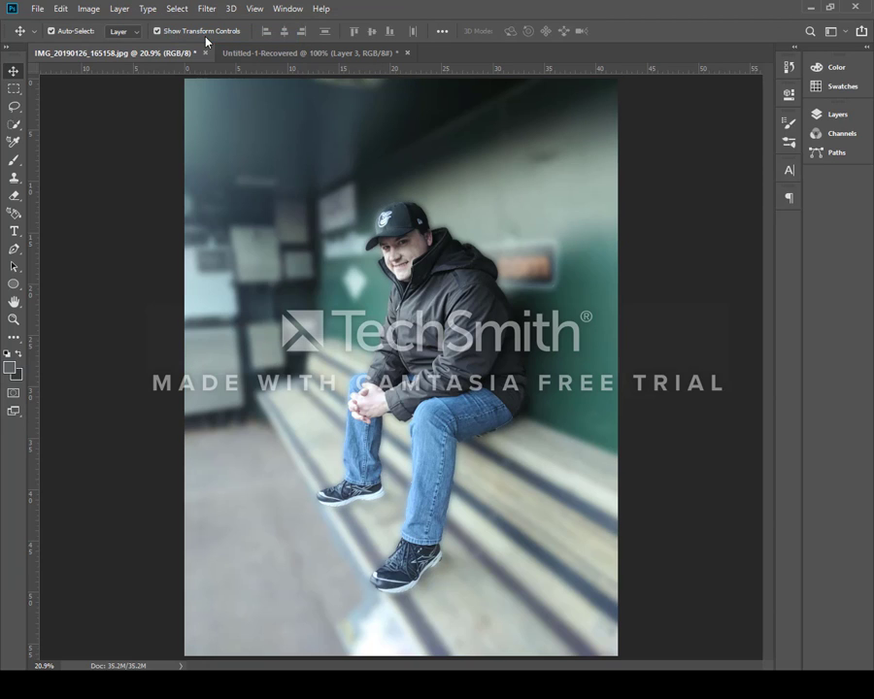